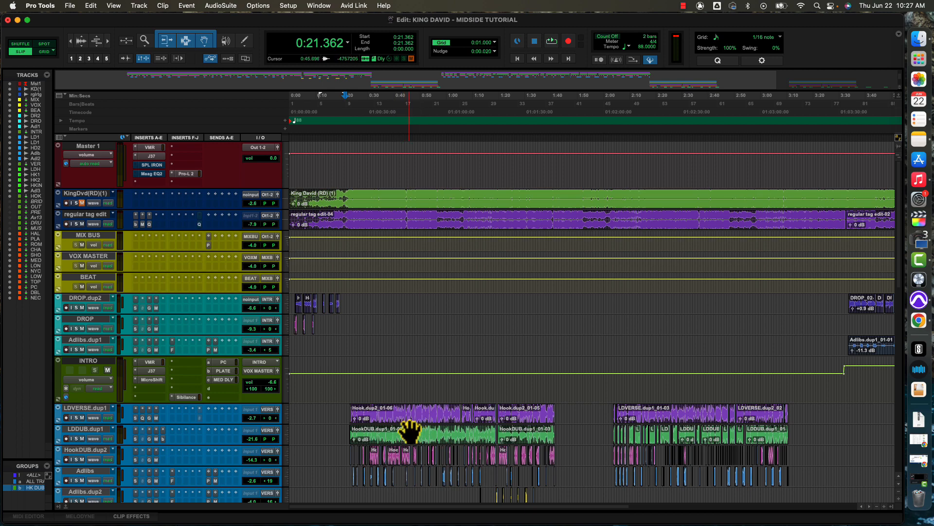
scroll(411, 430, down, 3)
scroll(411, 431, up, 3)
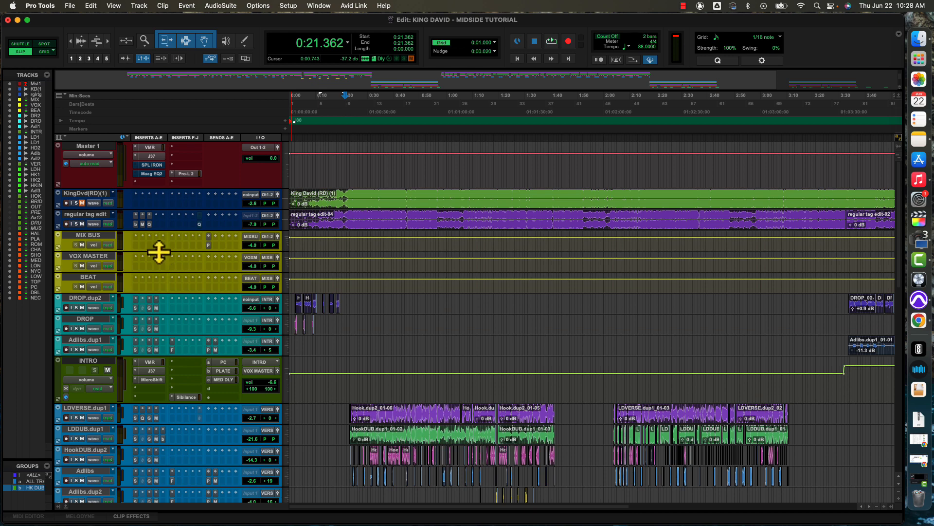
- Open the bx_solo insert, switch to MSED on the regular tag edit track, and solo that track
click(135, 224)
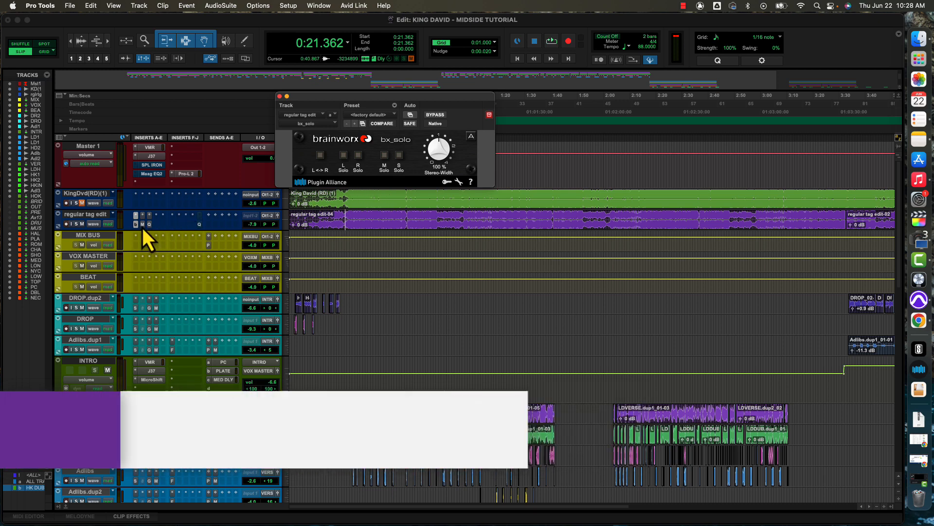
click(142, 224)
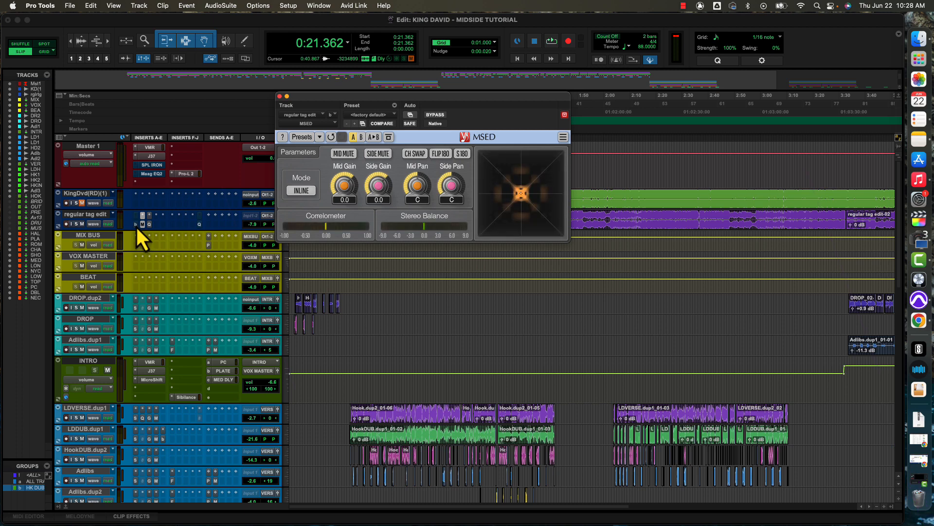
drag(430, 103, 581, 129)
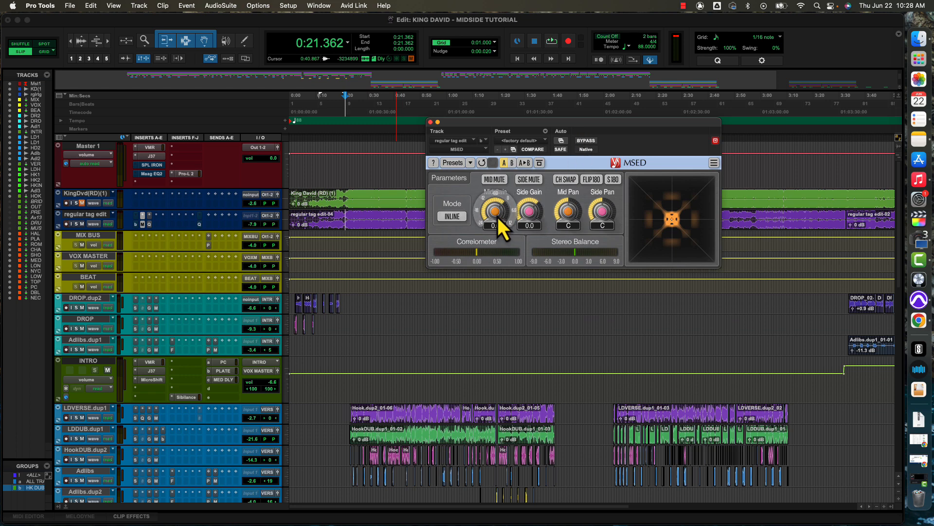
click(76, 224)
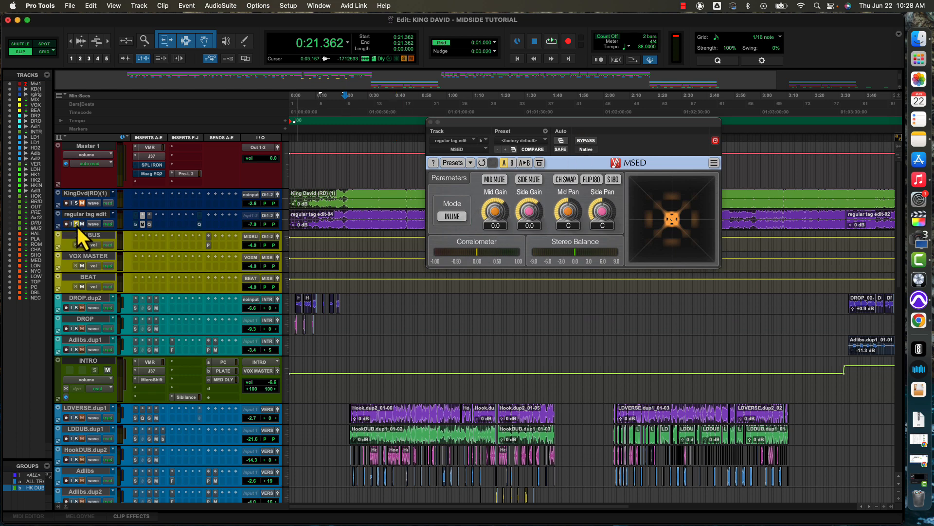
- Play the soloed track and audition it with the side channel muted in MSED, restore the side signal and stop playback
key(space)
click(529, 179)
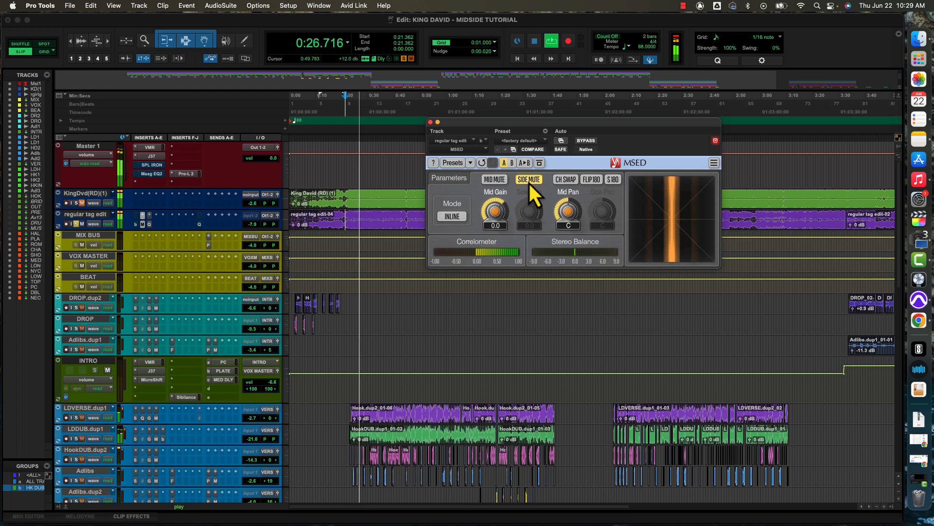
click(529, 180)
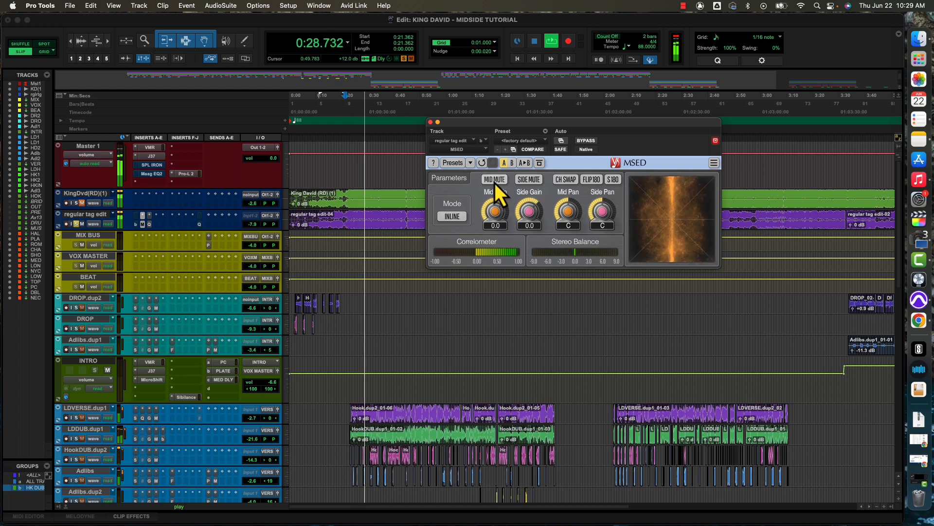
key(space)
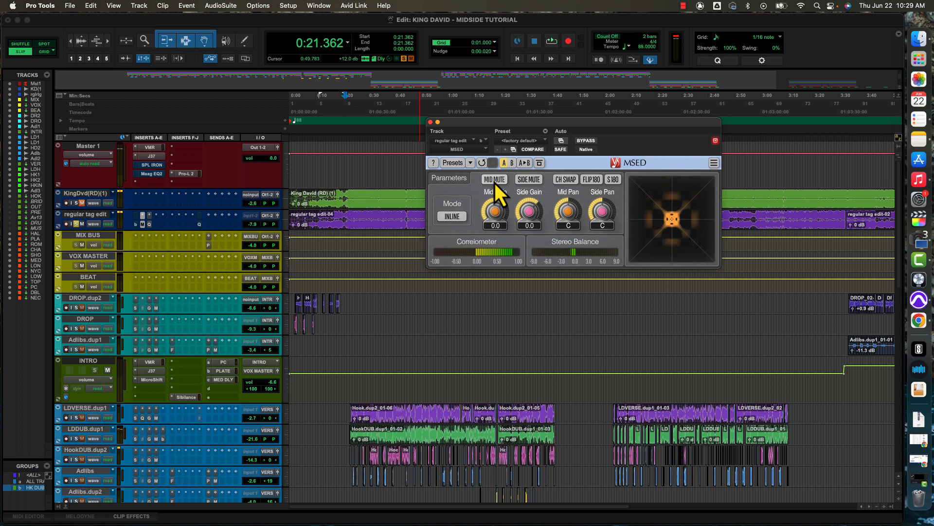
- Play the track again and audition it with the mid channel muted in MSED, restore the mid signal and stop playback
key(space)
click(494, 180)
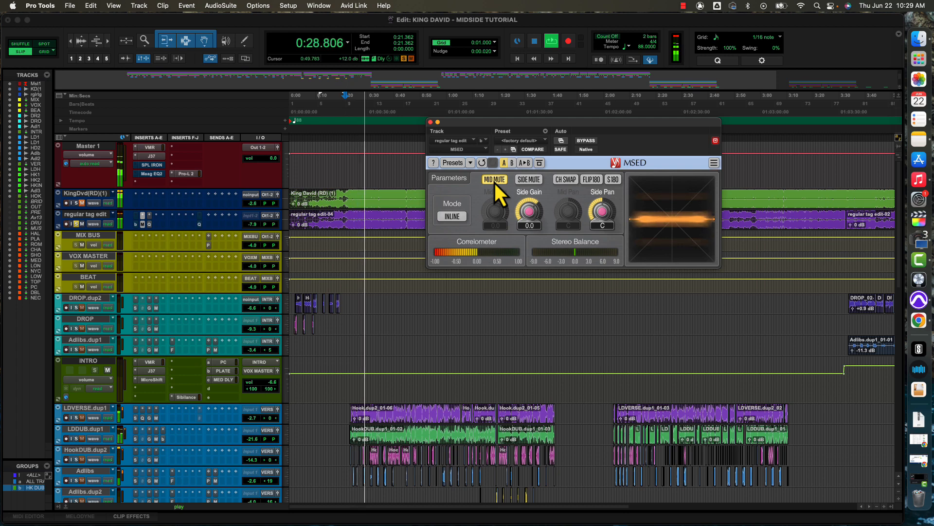
click(495, 180)
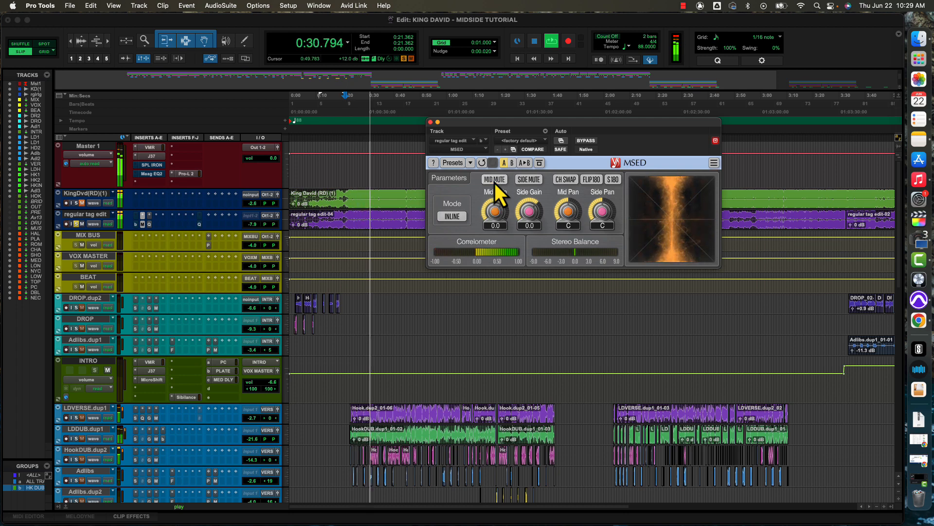
key(space)
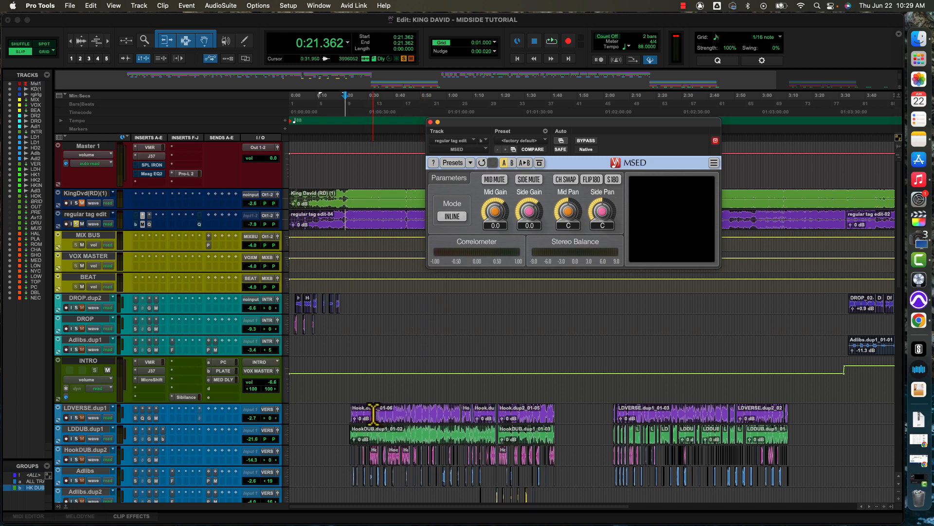
- Close the MSED plug-in window and listen to a section of the song with both mid and side signals active
click(430, 122)
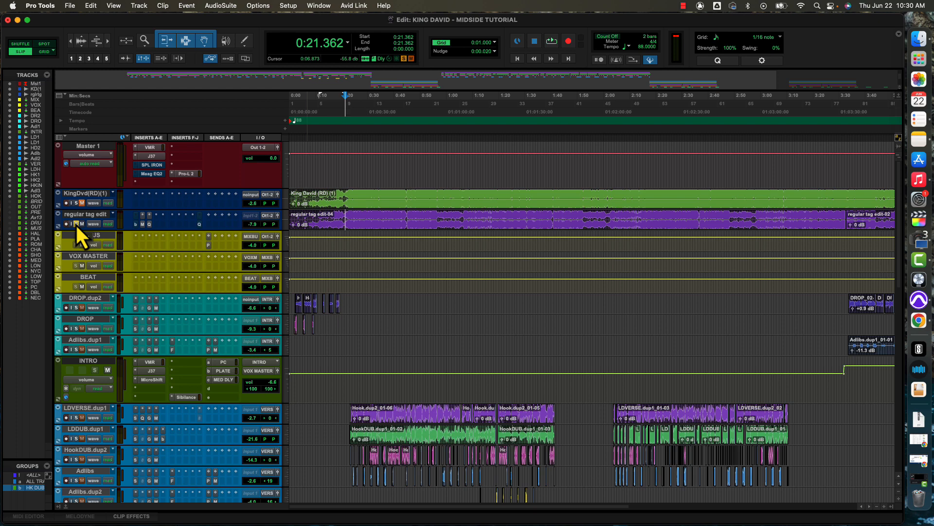
key(space)
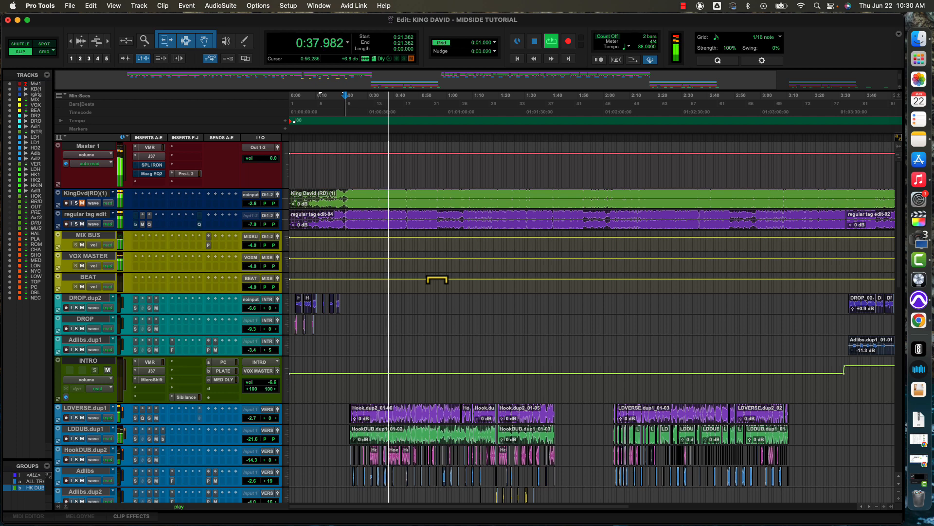
key(space)
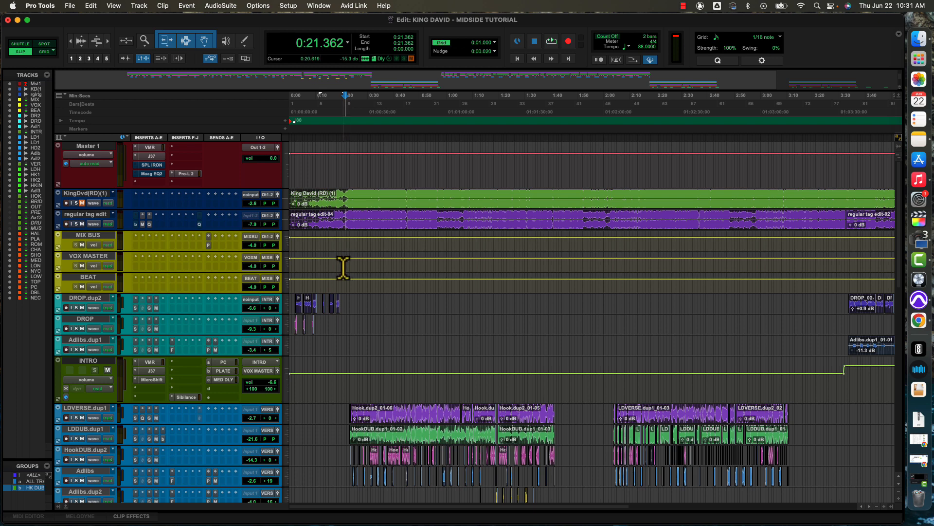
- Open FabFilter Pro-Q 3 on the regular tag edit track and add a low cut band at about 15 Hz with a 36 dB/oct slope
click(149, 225)
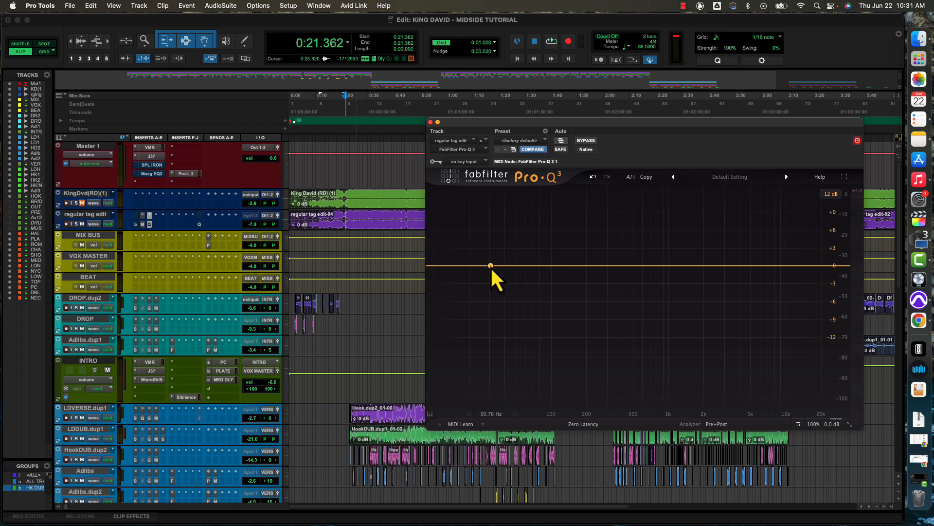
click(456, 266)
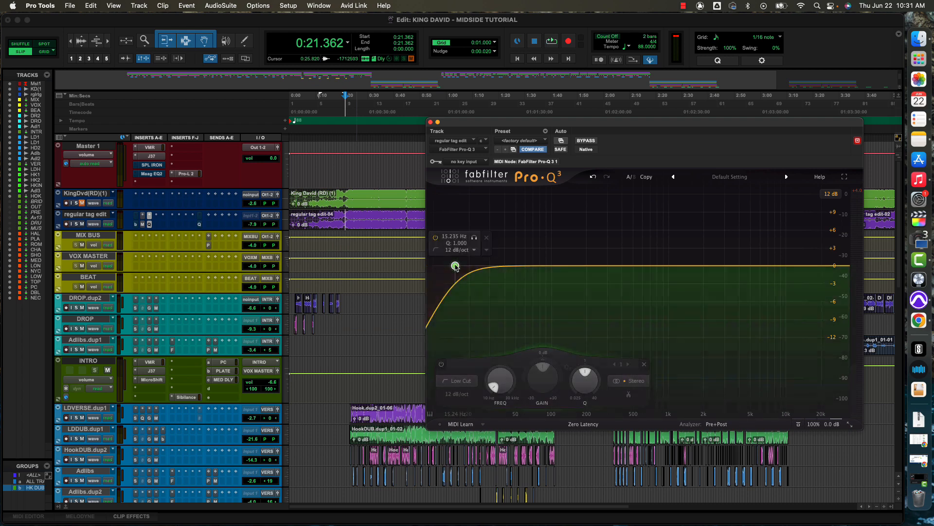
scroll(455, 265, up, 4)
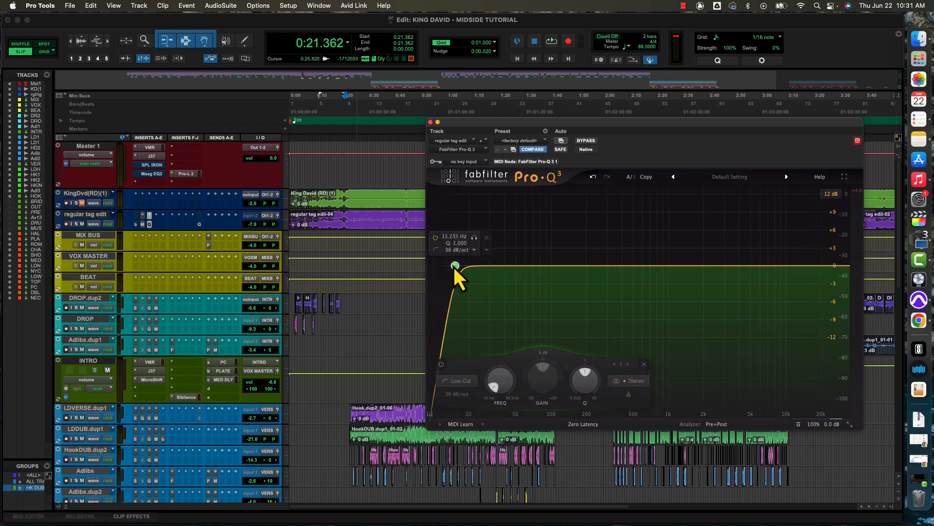
- Arrange the MSED and Pro-Q 3 windows side by side and set the low cut band's stereo placement to Side
click(143, 224)
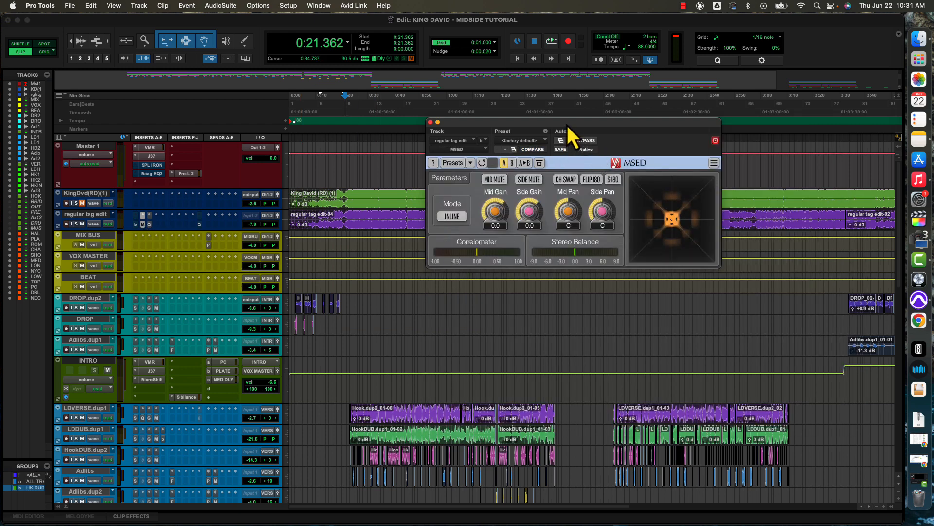
drag(566, 123, 693, 128)
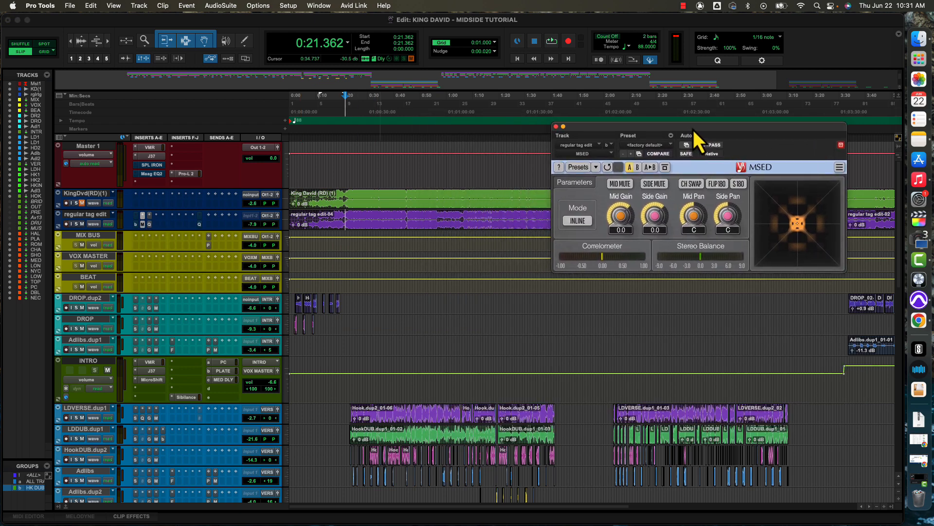
click(149, 224)
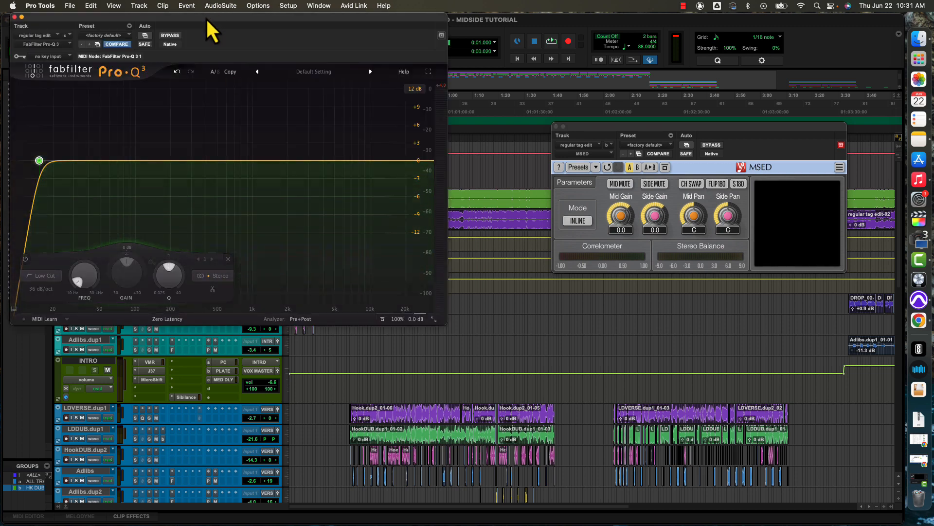
drag(205, 17, 215, 34)
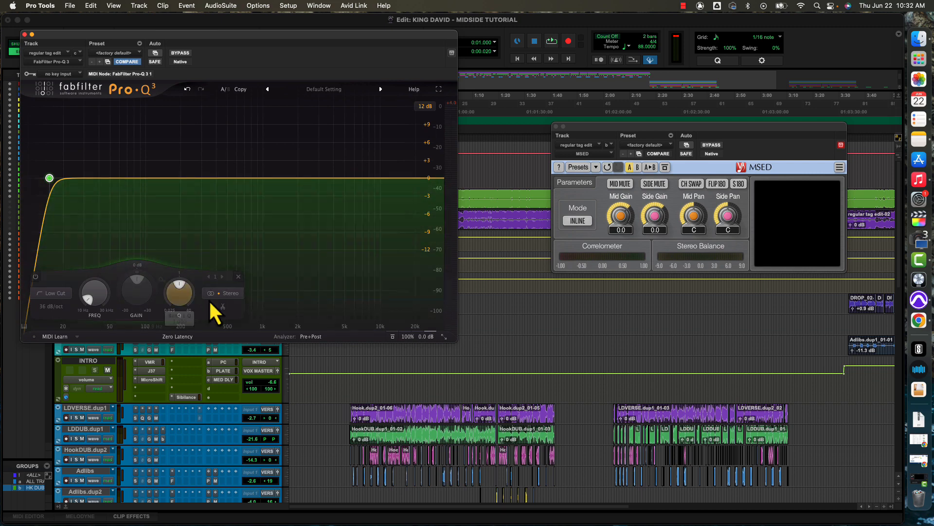
mouse_move(52, 184)
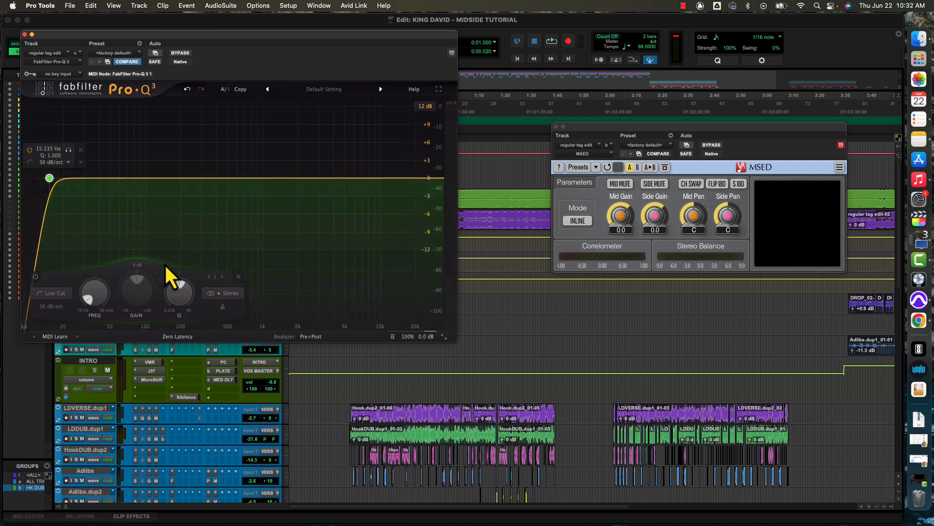
mouse_move(235, 296)
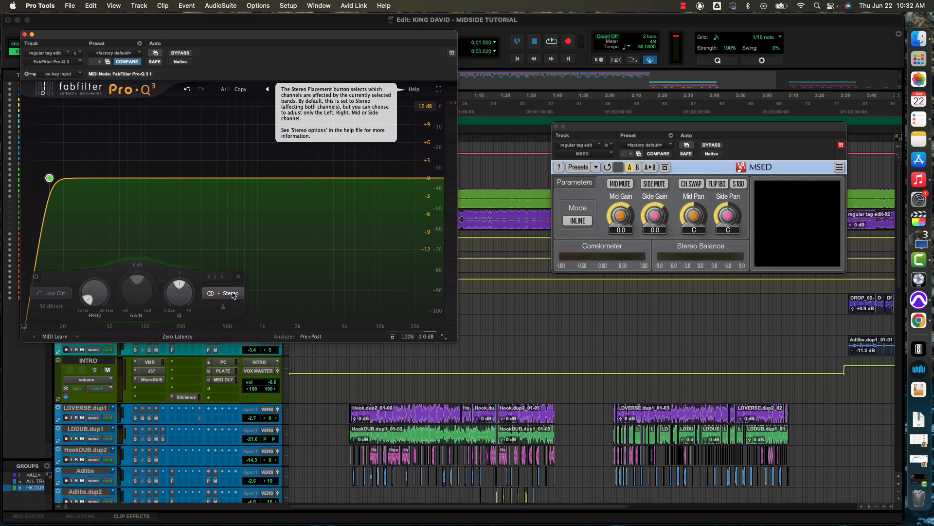
click(233, 293)
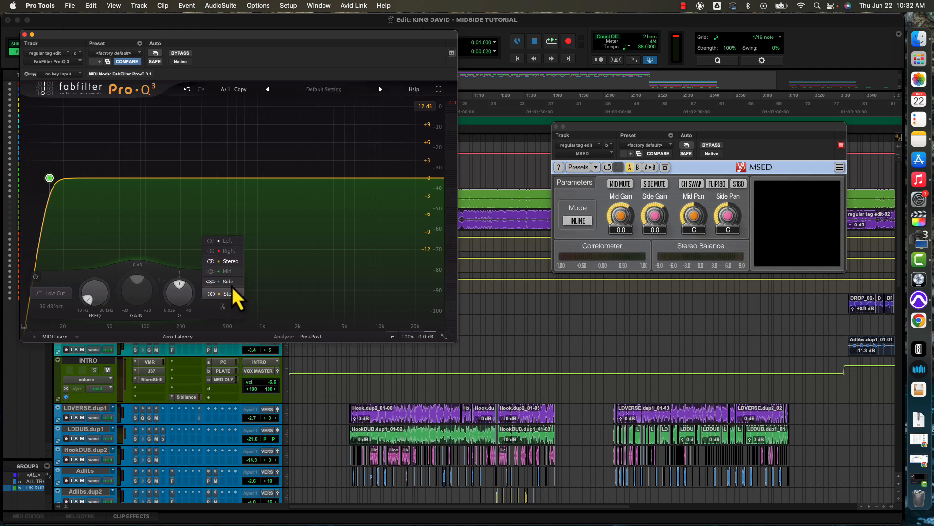
click(229, 281)
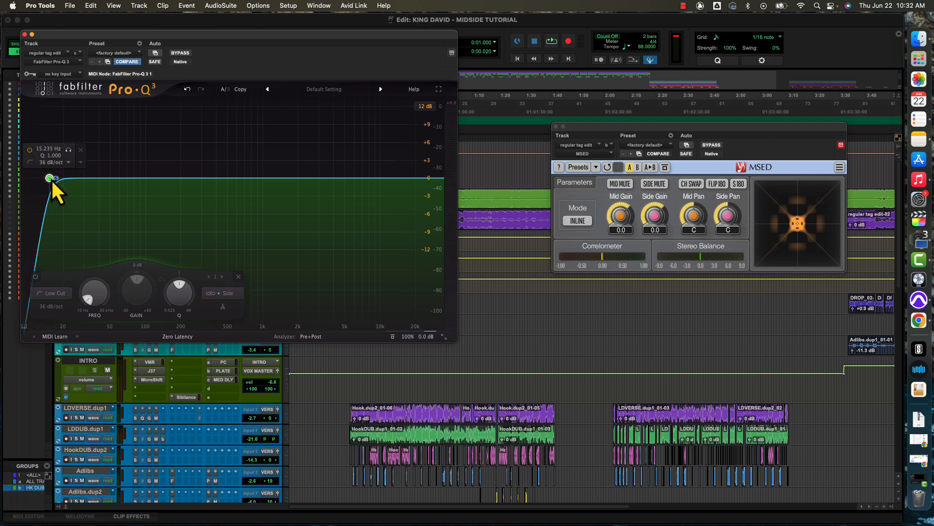
- Mute the mid channel in MSED, start playback and raise the side low cut frequency to about 25 Hz
click(620, 185)
key(space)
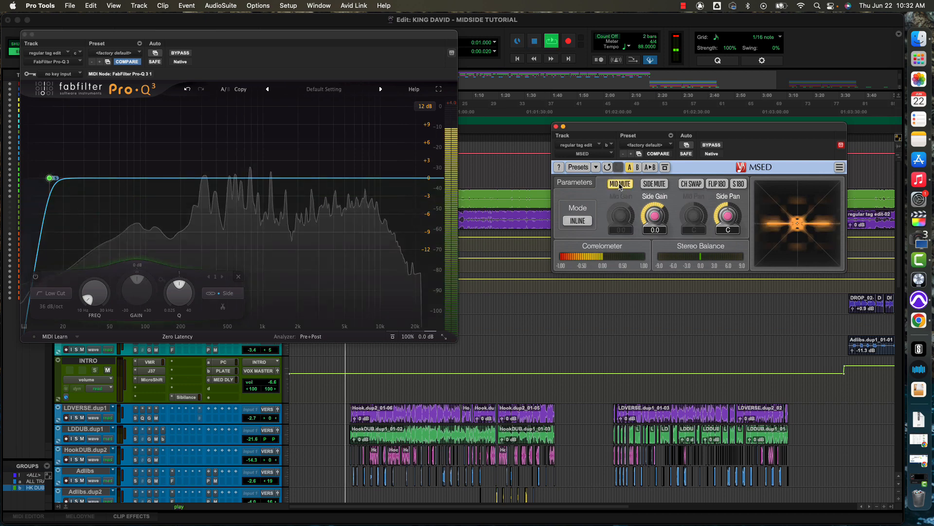
click(50, 178)
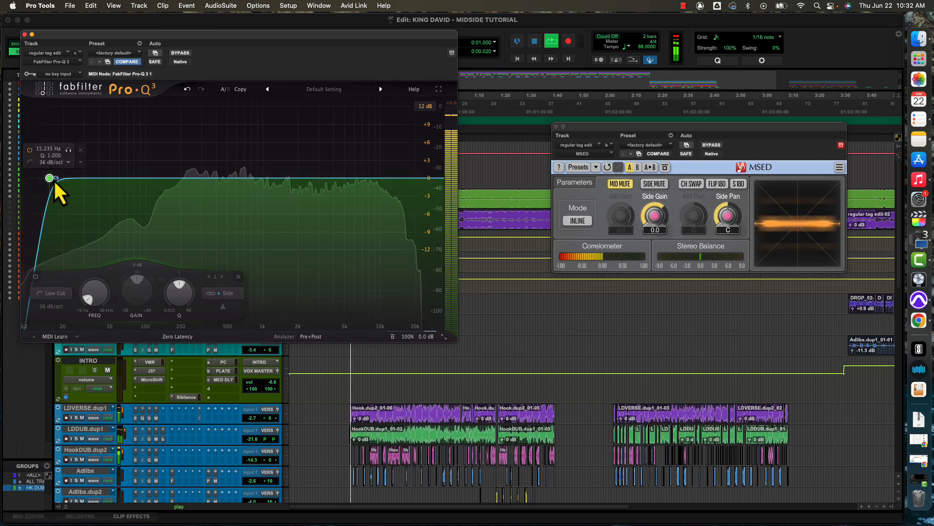
drag(54, 180, 78, 180)
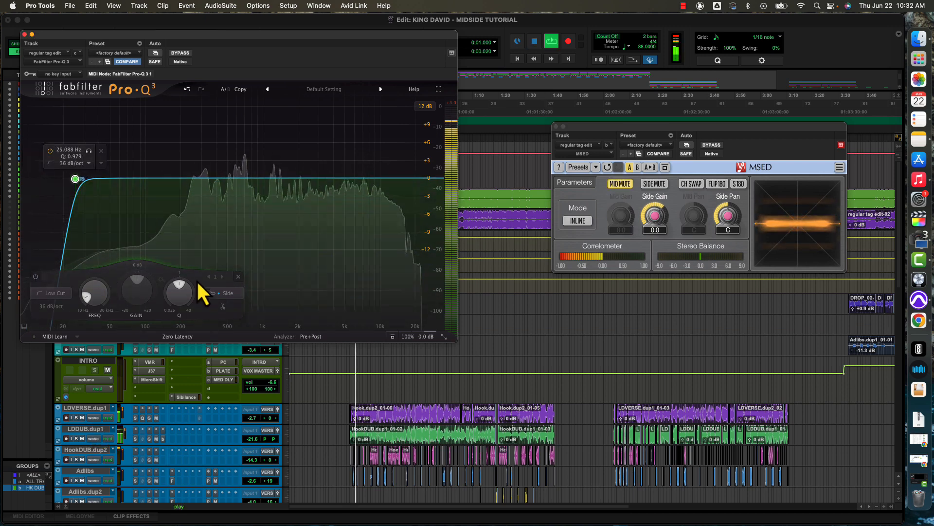
- Solo the regular tag edit track, raise the side low cut frequency to about 43 Hz during playback, and stop playback
drag(183, 36, 431, 69)
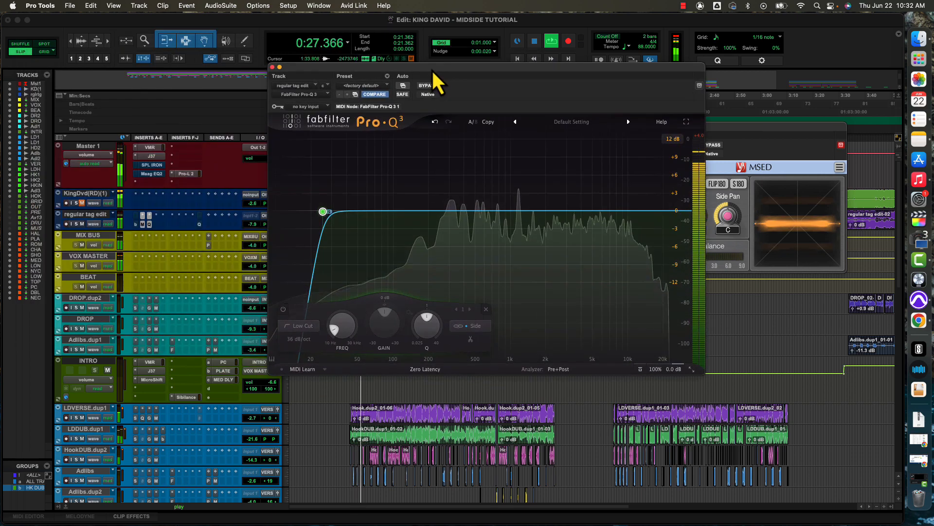
click(76, 224)
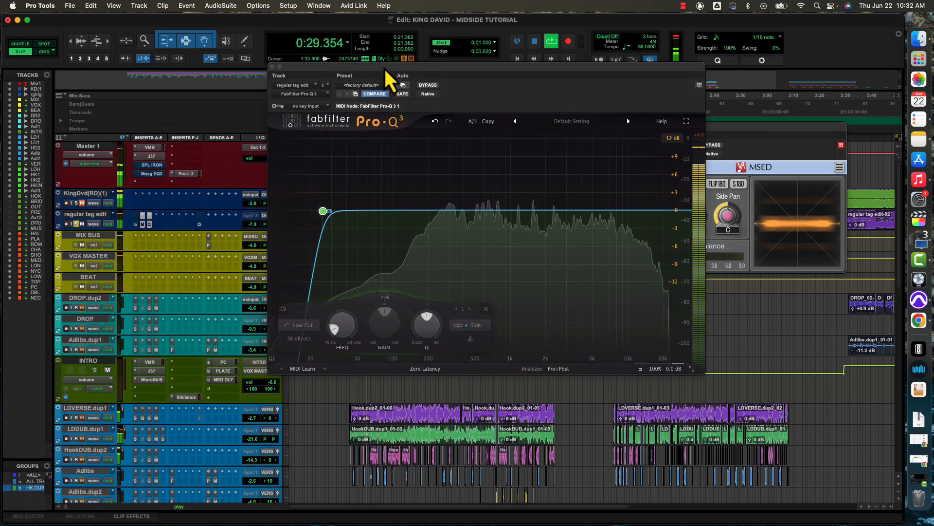
drag(399, 68, 257, 45)
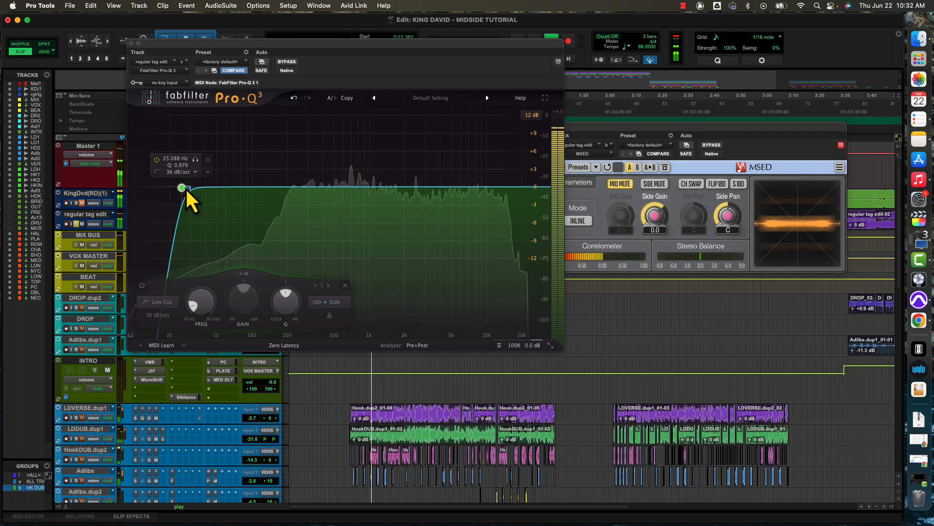
drag(185, 188, 212, 186)
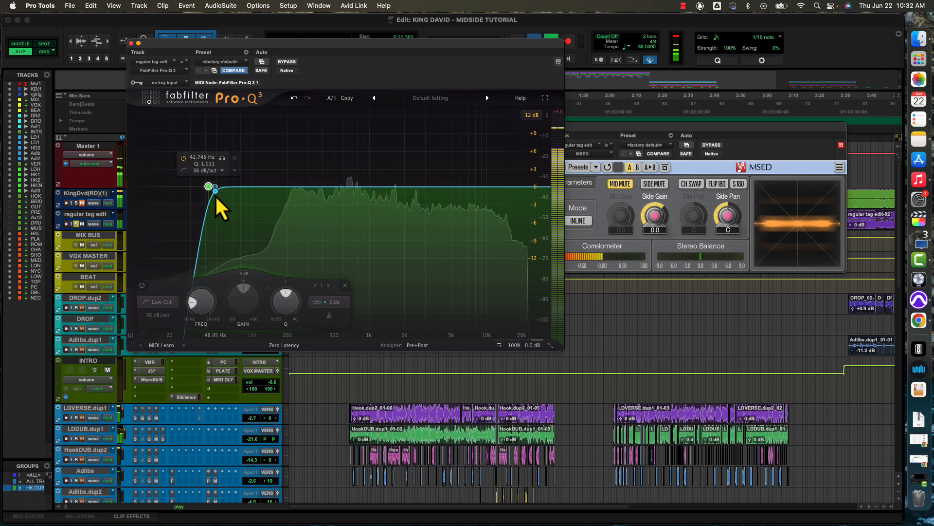
key(space)
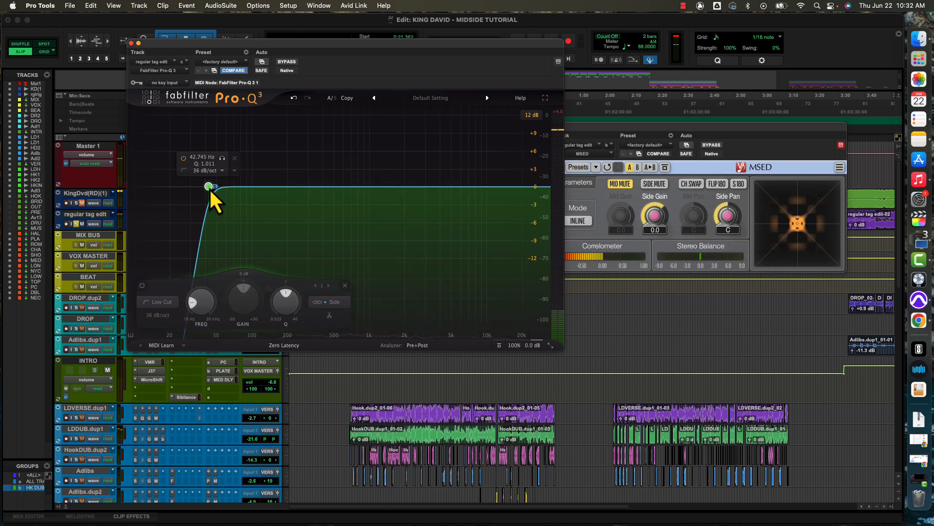
- Switch the low cut band's stereo placement to Mid and raise its frequency to about 63 Hz with a Q of about 0.89
click(337, 303)
click(335, 280)
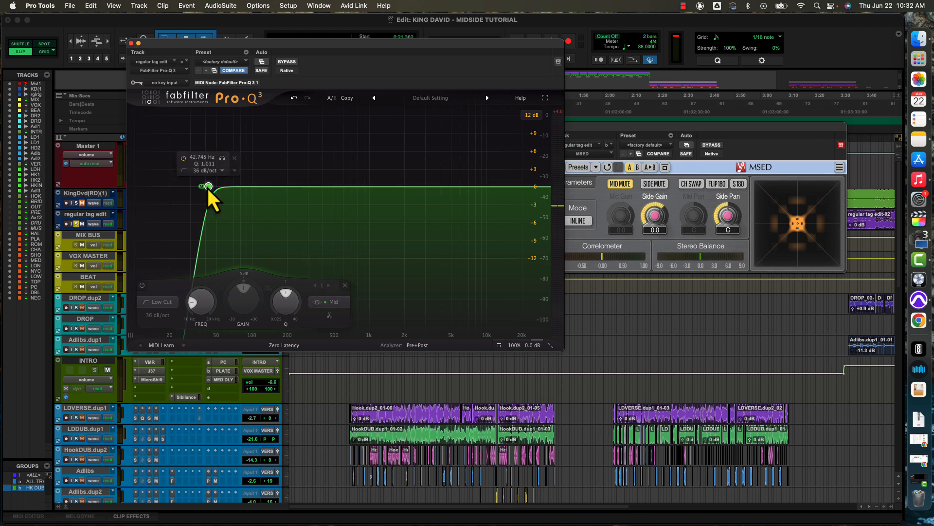
key(space)
drag(208, 186, 229, 193)
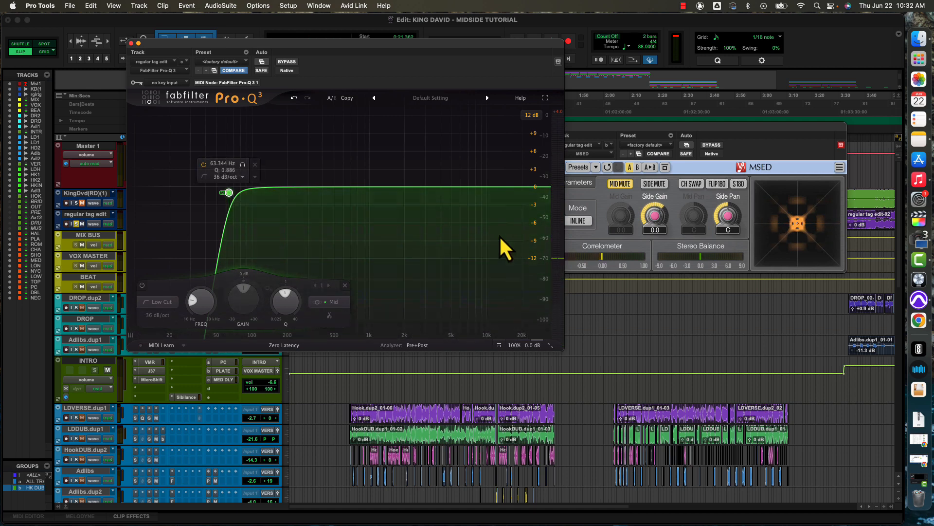
- Unmute the mid channel in MSED and set the low cut band to Side at about 15 Hz with a 48 dB/oct slope
click(620, 183)
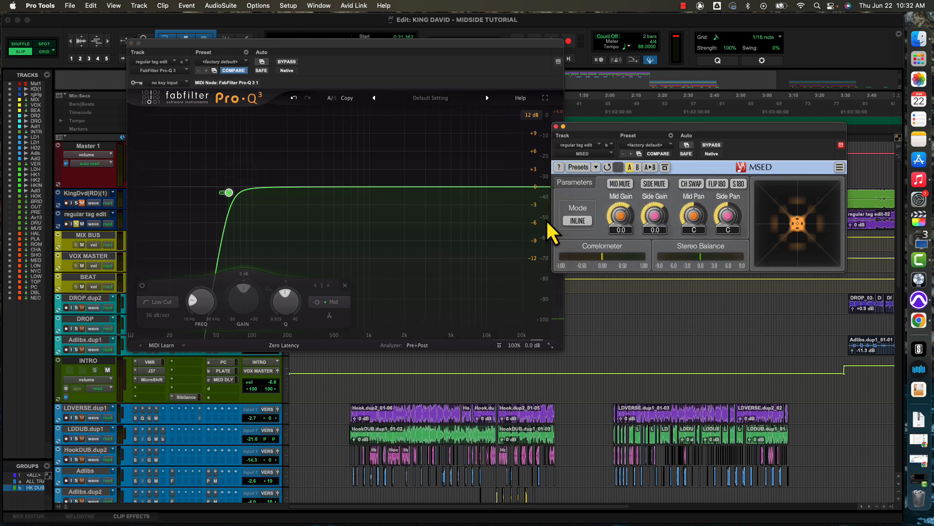
click(333, 302)
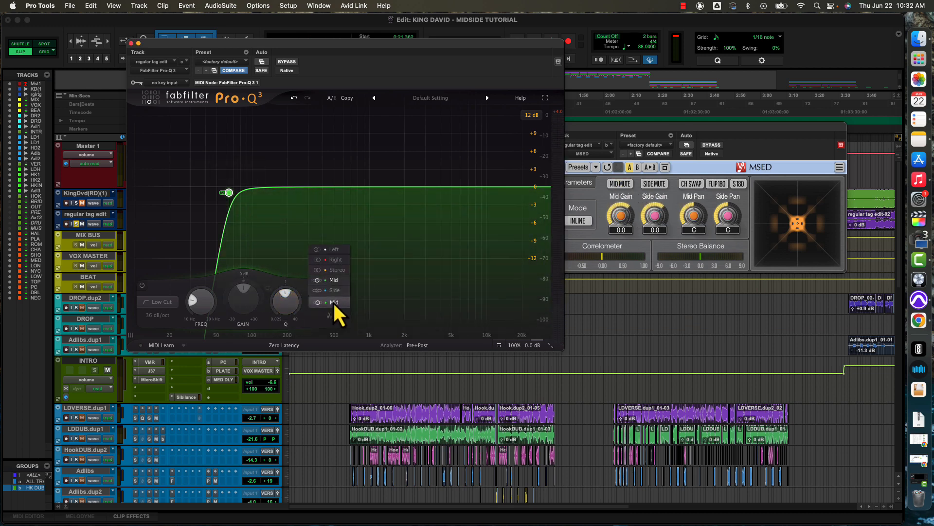
click(334, 290)
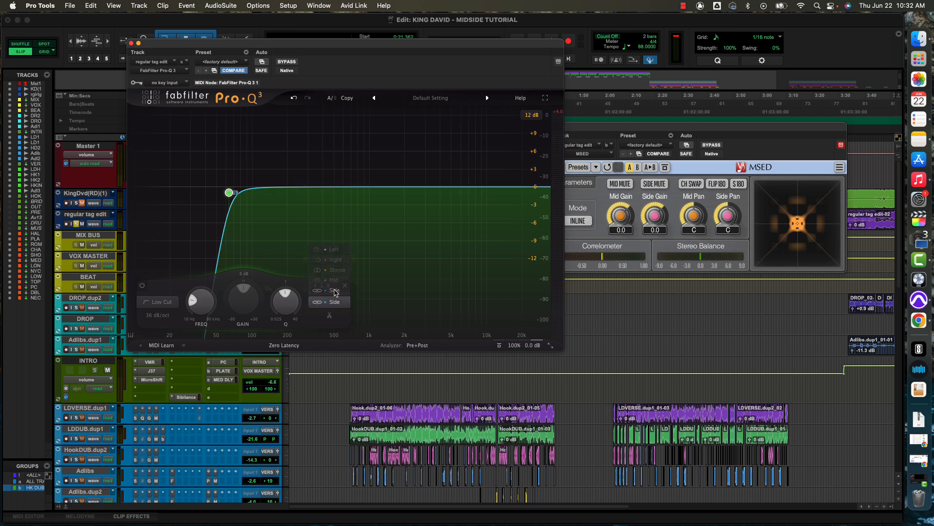
drag(227, 194, 155, 194)
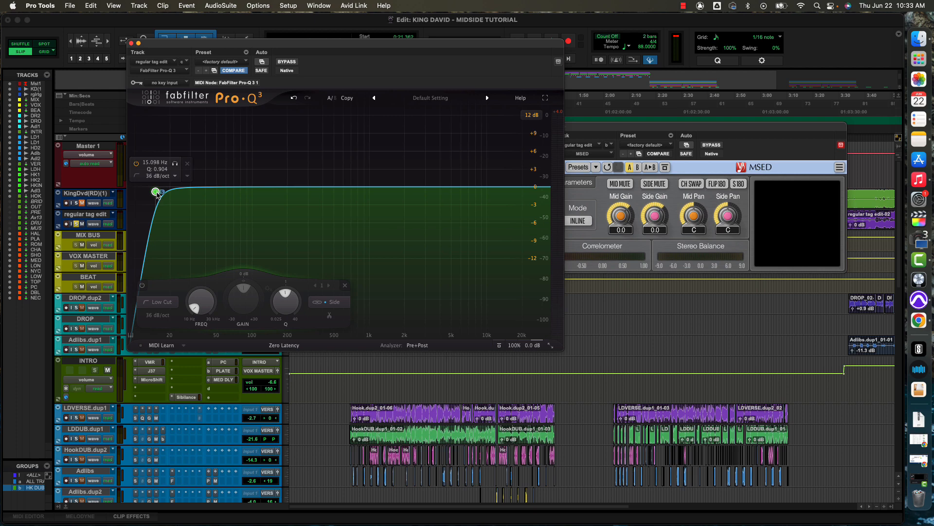
scroll(156, 194, up, 1)
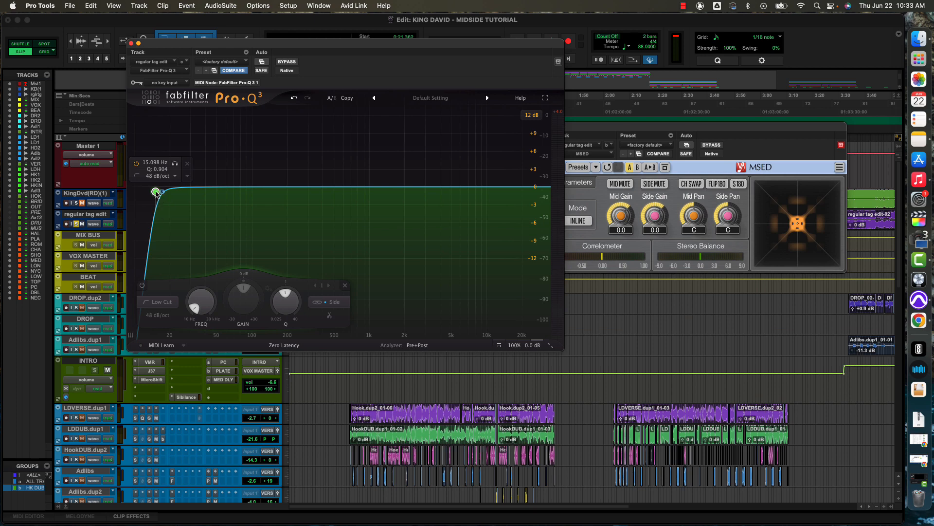
- Start playback, raise the side low cut frequency to about 47 Hz with a Q of about 0.80, and stop playback
key(space)
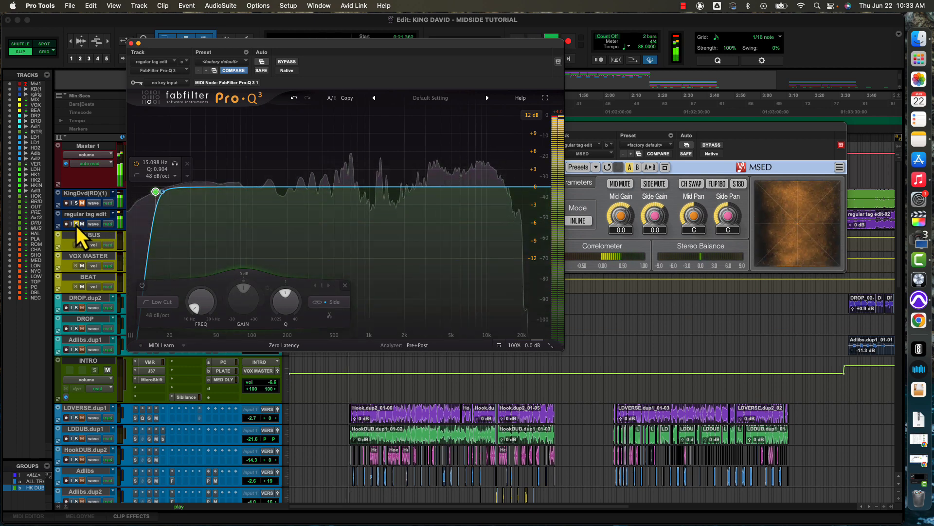
drag(156, 192, 213, 199)
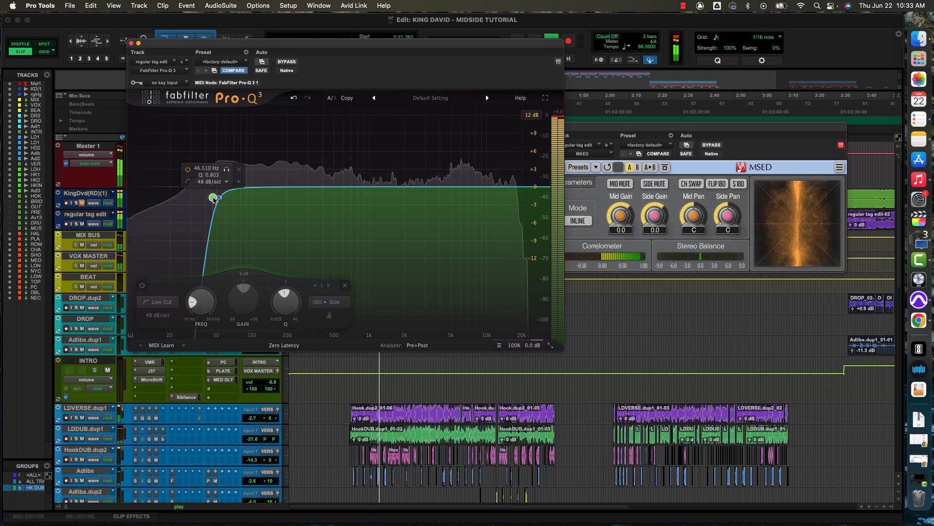
key(space)
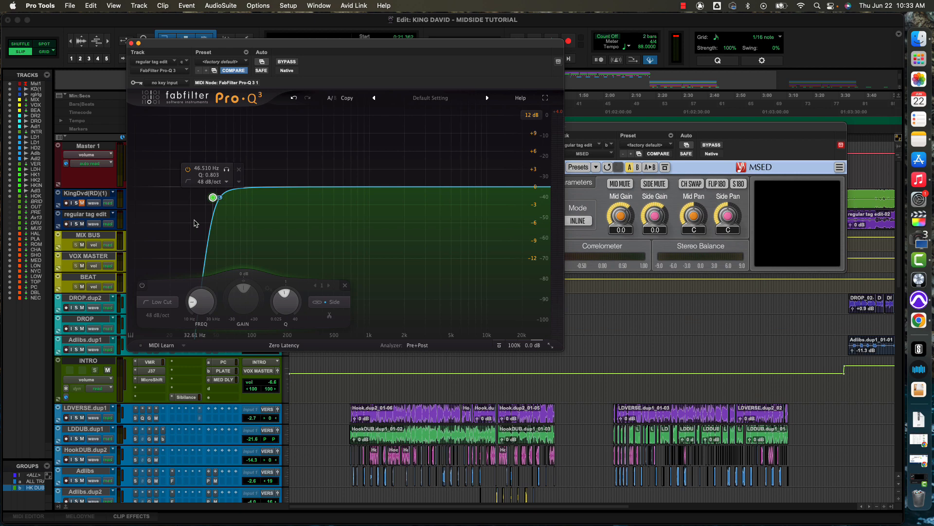
- Play the beat and compare the sound with the side low cut band bypassed and re-enabled
key(space)
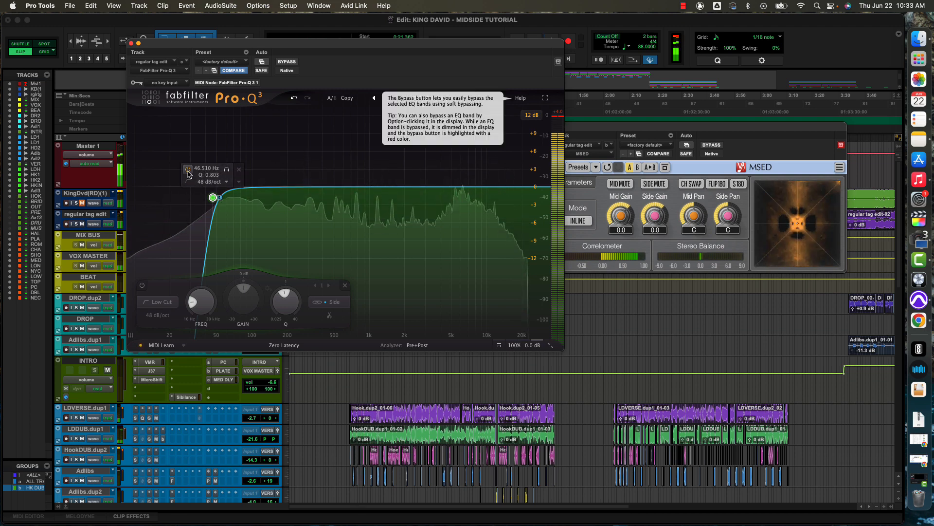
key(space)
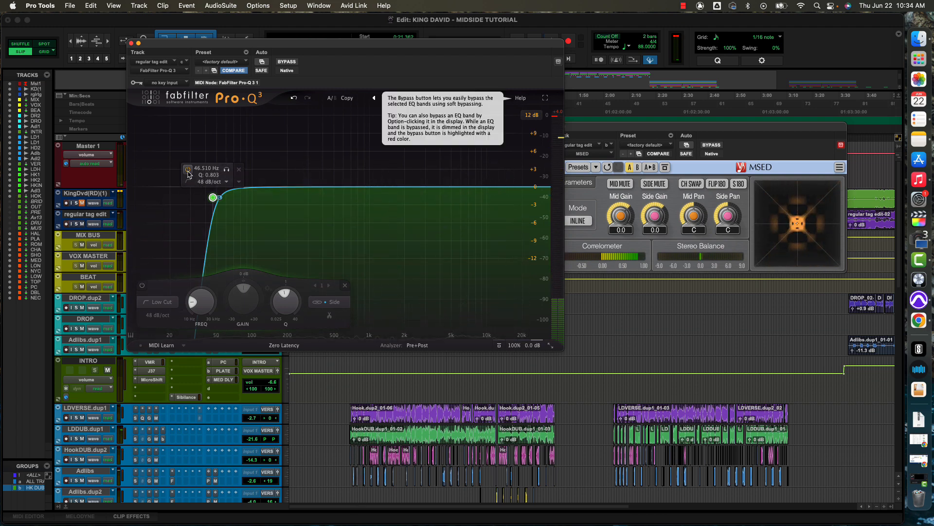
key(space)
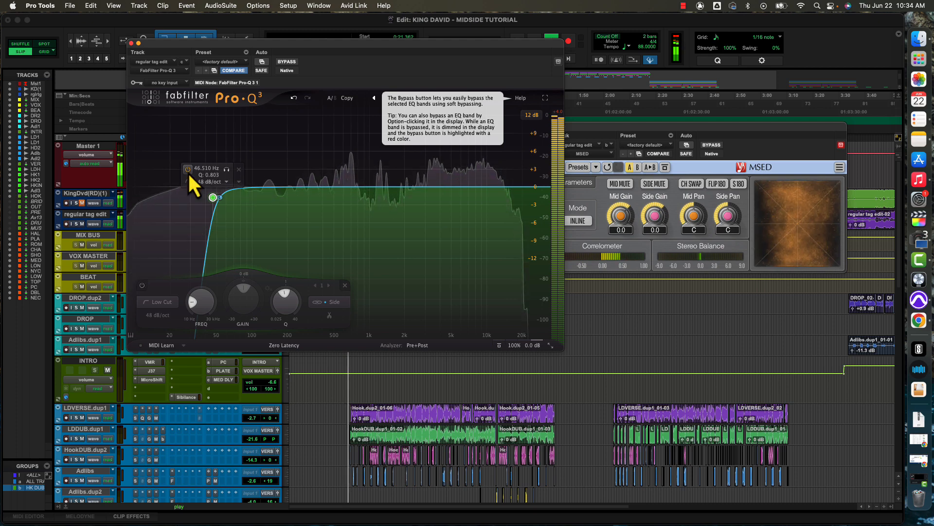
click(188, 170)
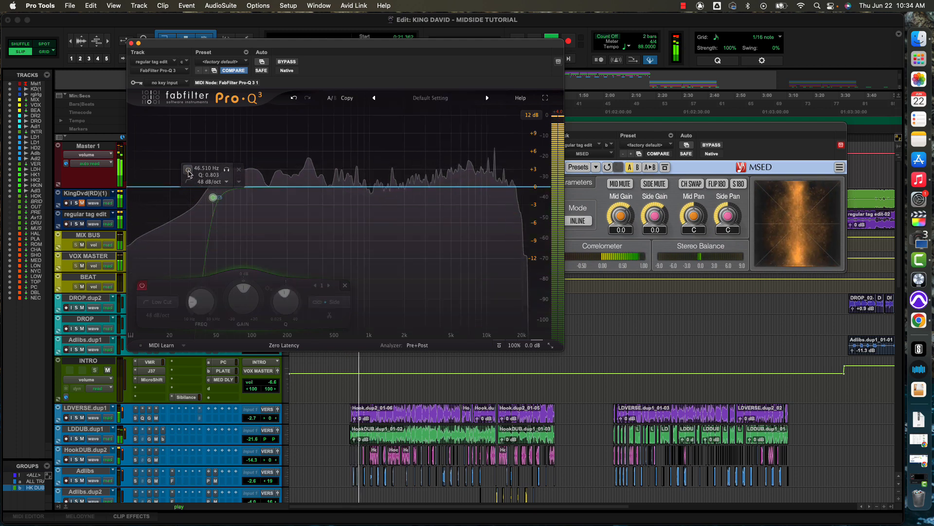
click(189, 171)
- Raise the side low cut frequency to about 78 Hz, compare it against bypass during playback, and stop playback
drag(213, 197, 226, 196)
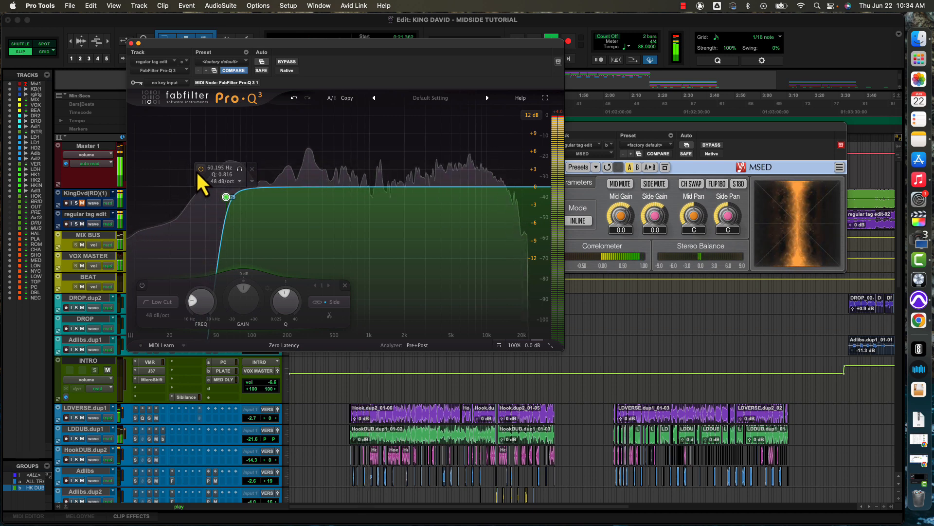
drag(227, 197, 239, 197)
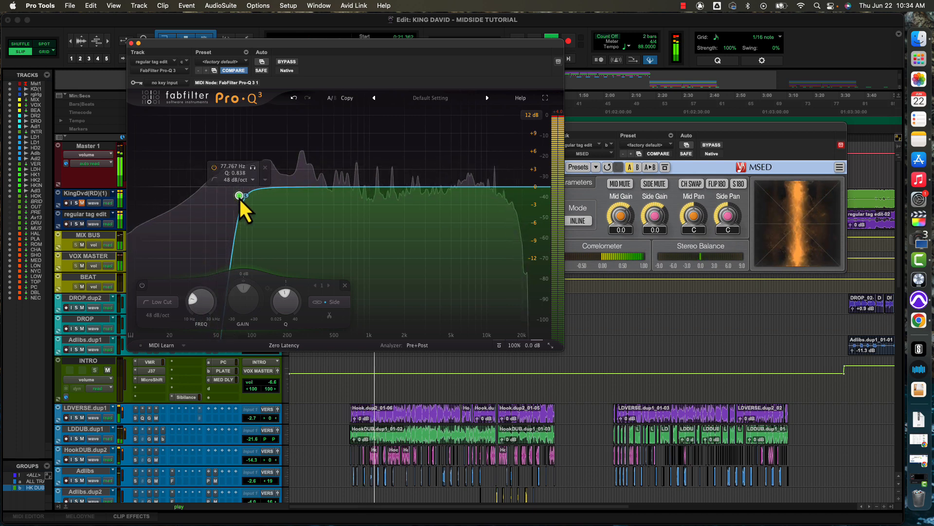
click(213, 168)
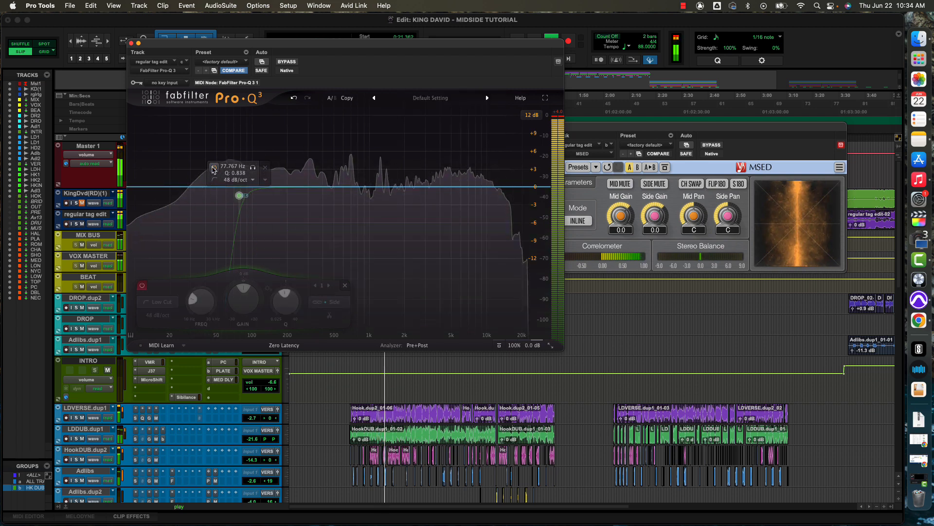
click(213, 168)
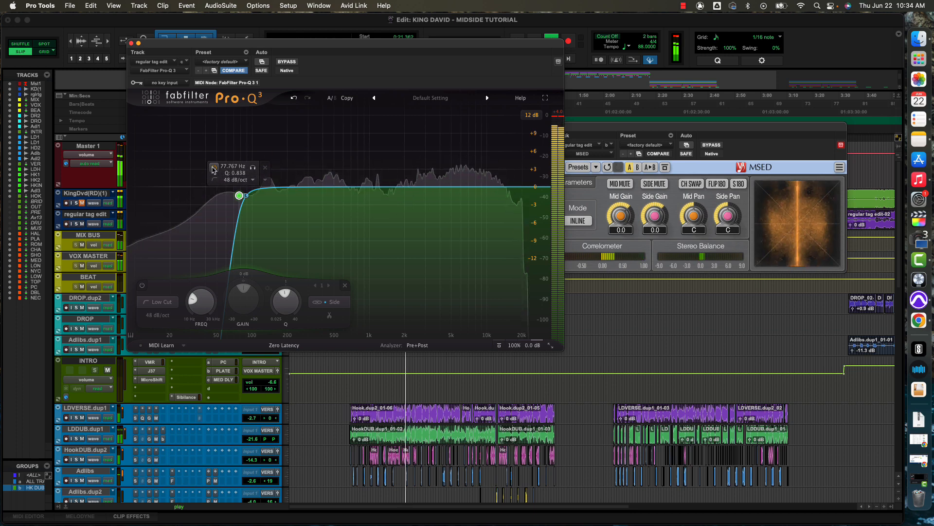
click(213, 168)
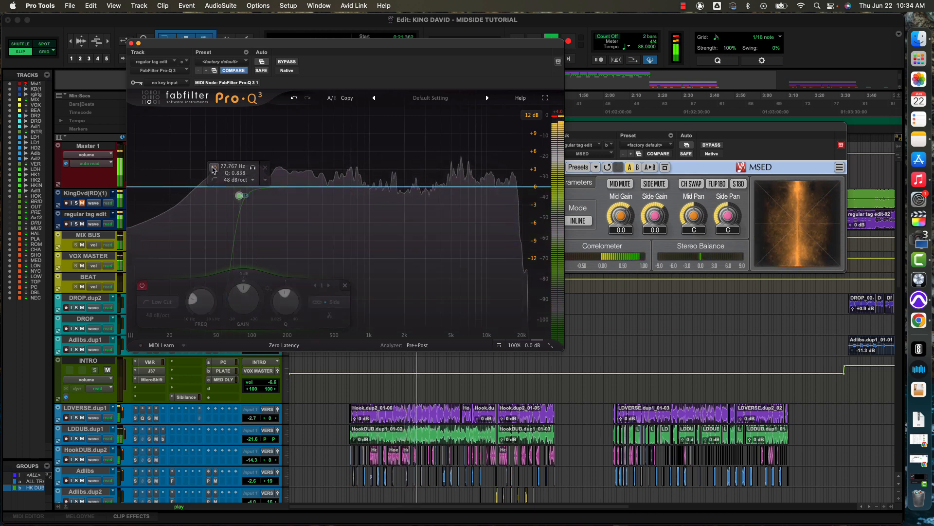
click(213, 168)
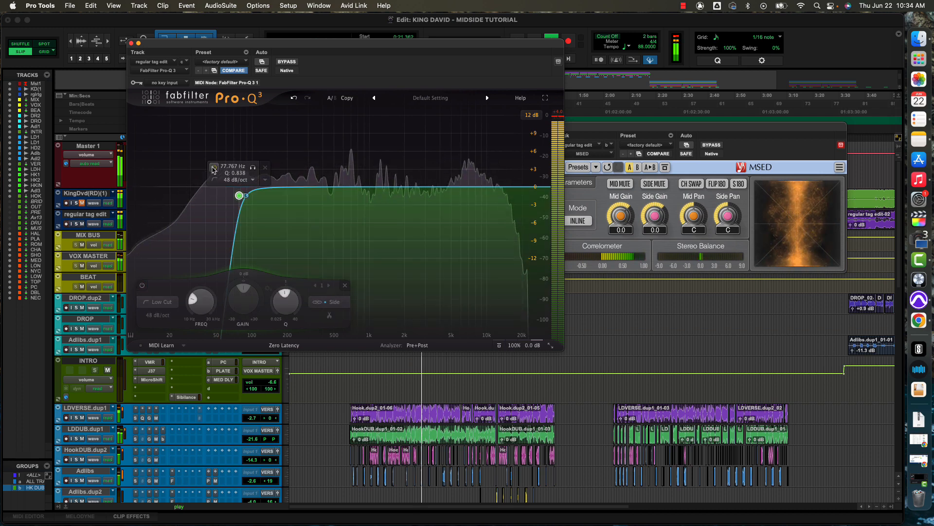
key(space)
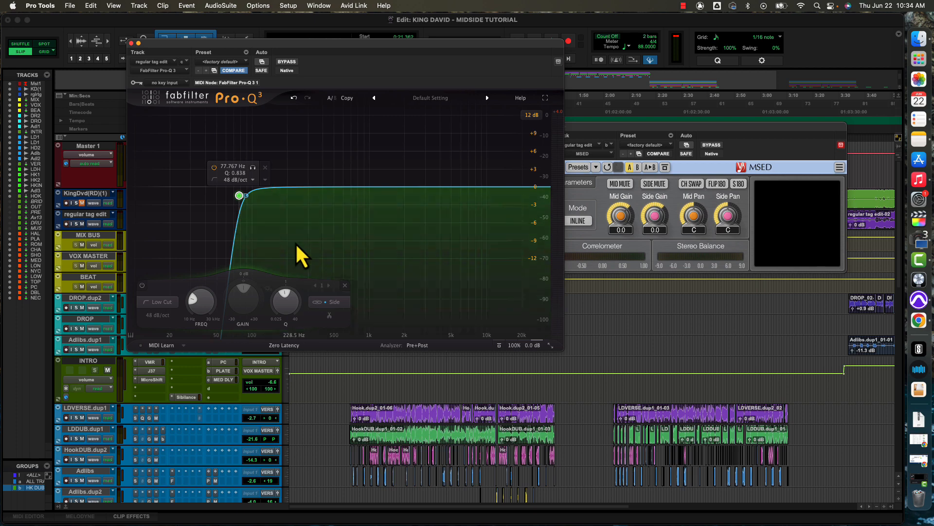
- Switch the low cut band's stereo placement to Mid and mute the side channel in MSED
click(334, 303)
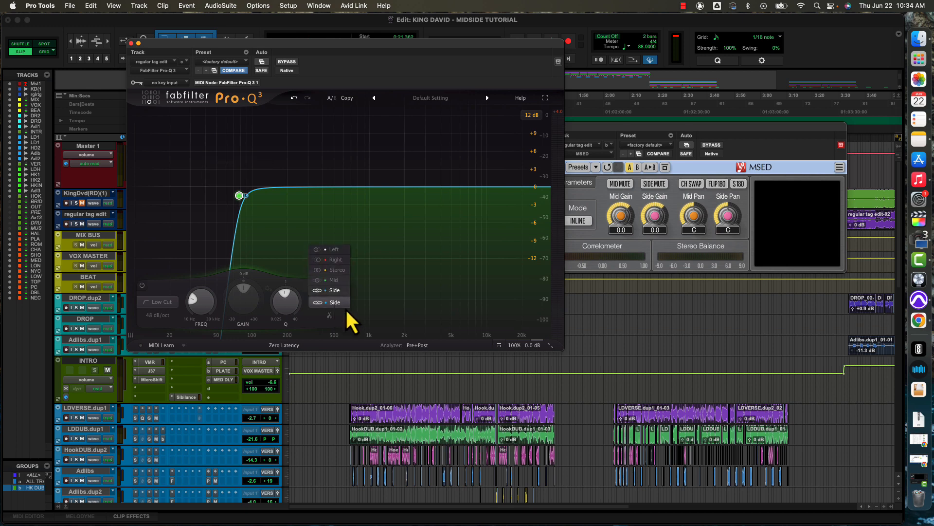
click(334, 279)
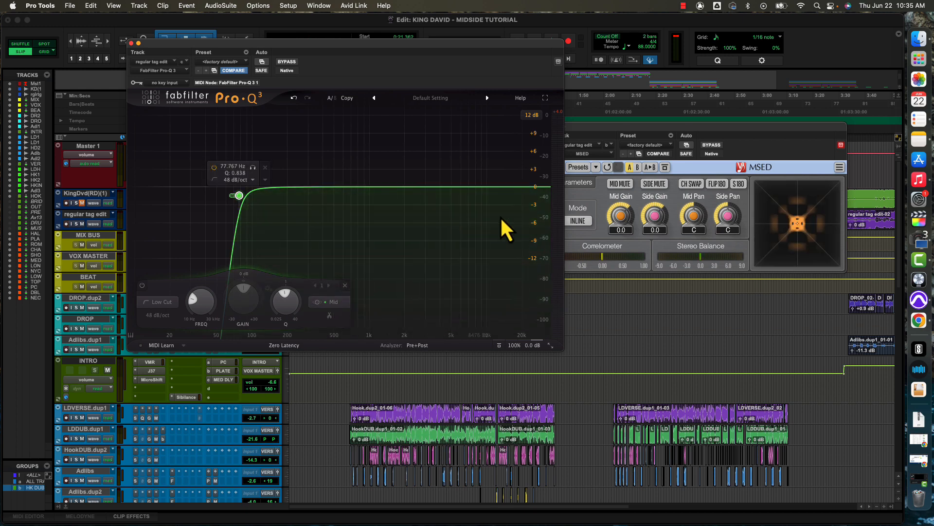
click(655, 184)
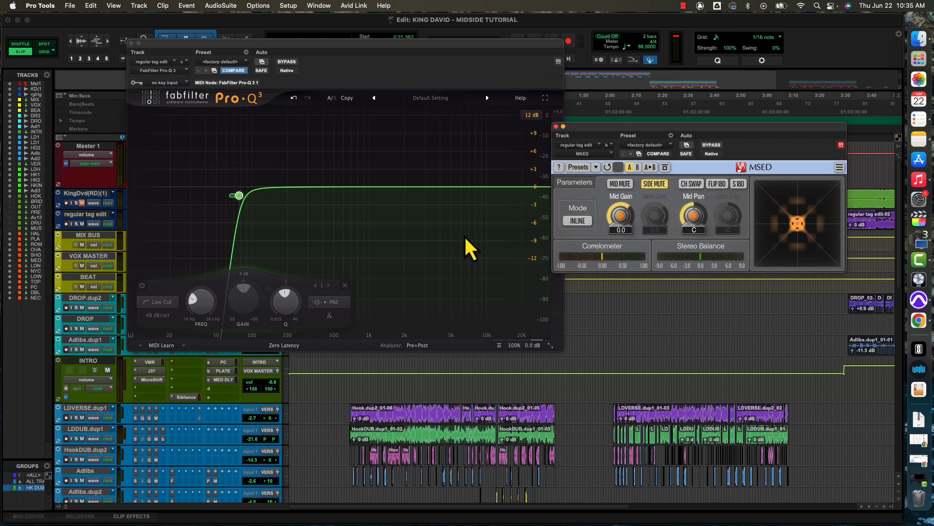
- During playback, add a mid bell band just below 100 Hz with a boost of a little over 3 dB, and stop playback
key(space)
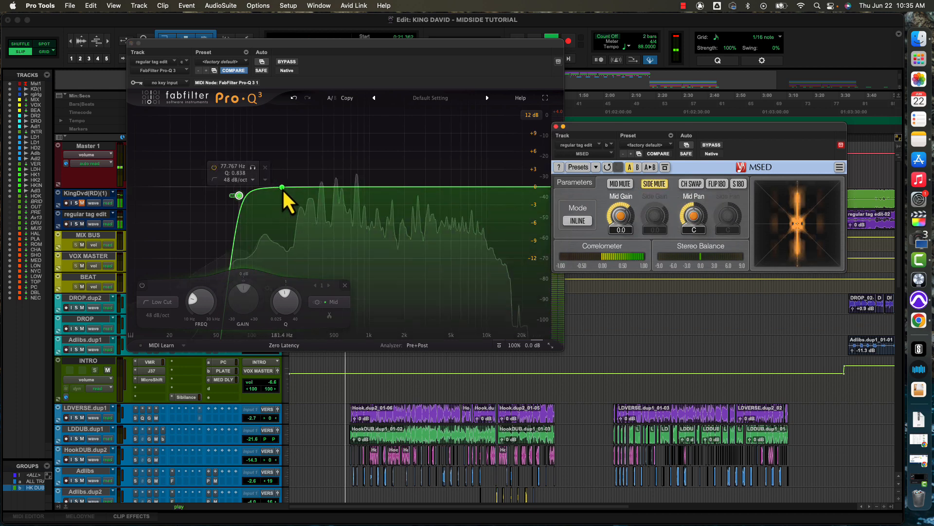
drag(285, 189, 246, 168)
key(space)
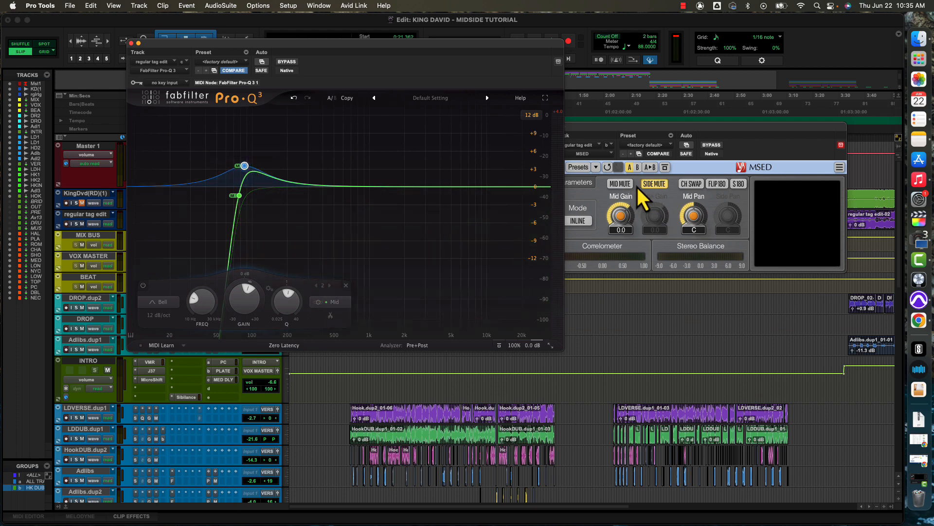
- Unmute the side channel in MSED and, during playback, set the bell band to Stereo with a boost of about 6 dB at about 102 Hz
click(653, 185)
key(space)
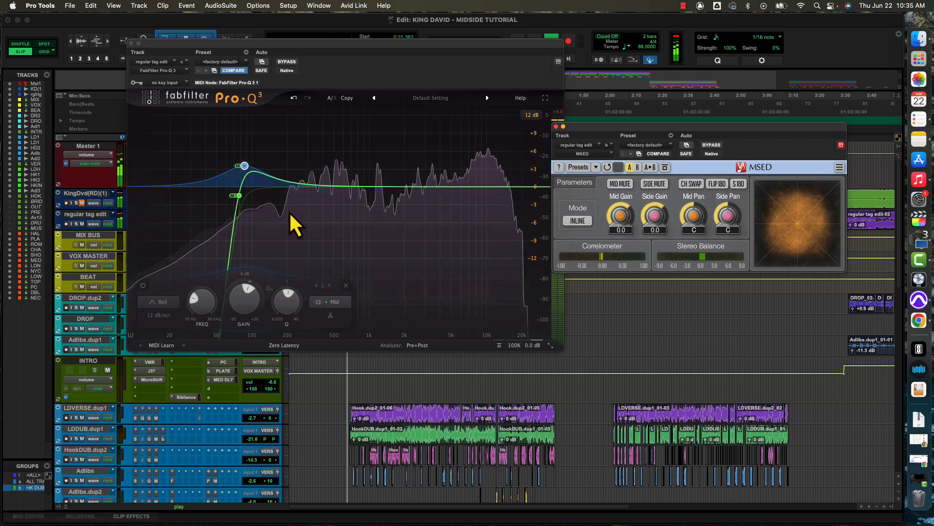
click(335, 301)
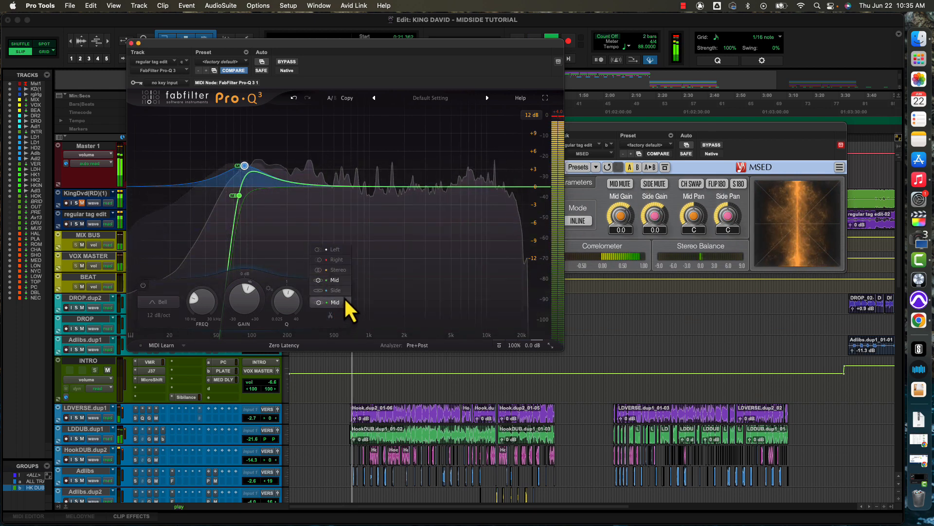
click(335, 270)
mouse_move(247, 167)
mouse_down()
mouse_move(249, 152)
mouse_move(258, 149)
mouse_move(256, 158)
mouse_up()
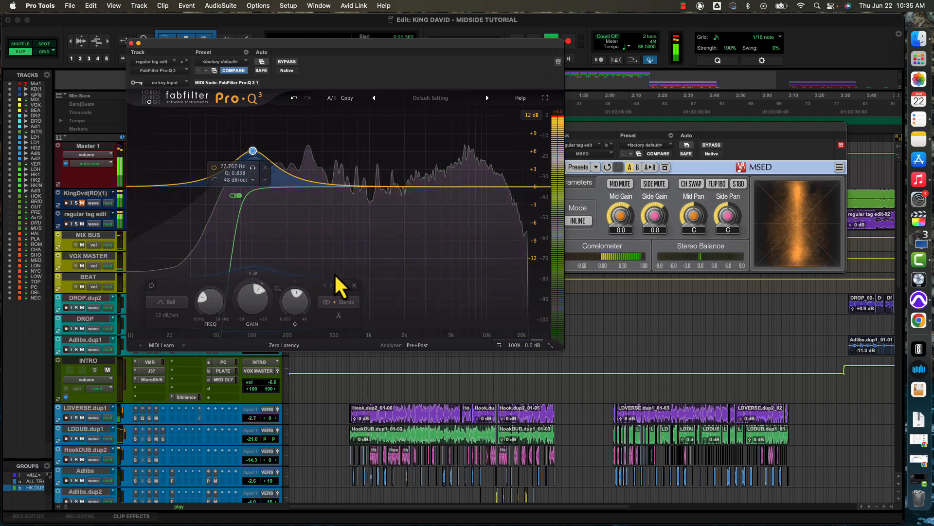
- Compare the bell boost in Mid and Stereo placement during playback, ending on Stereo, and stop playback
click(346, 303)
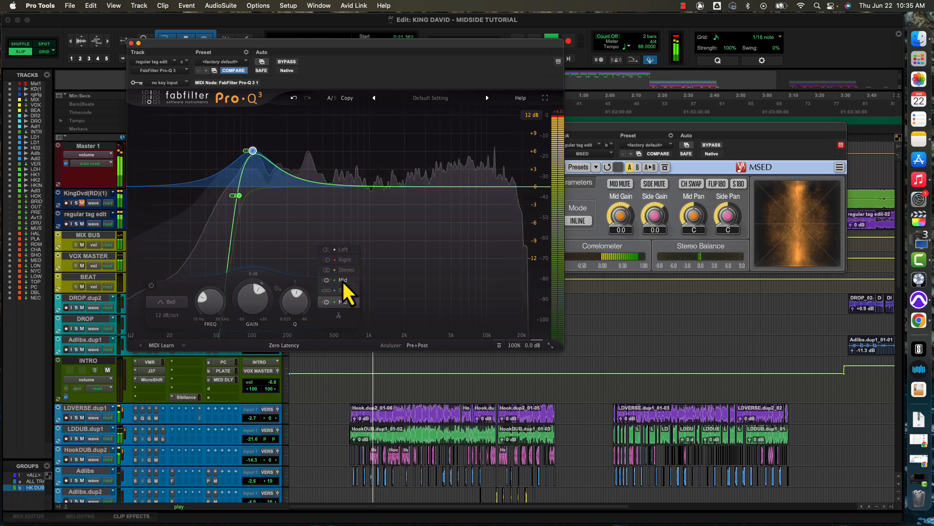
click(342, 280)
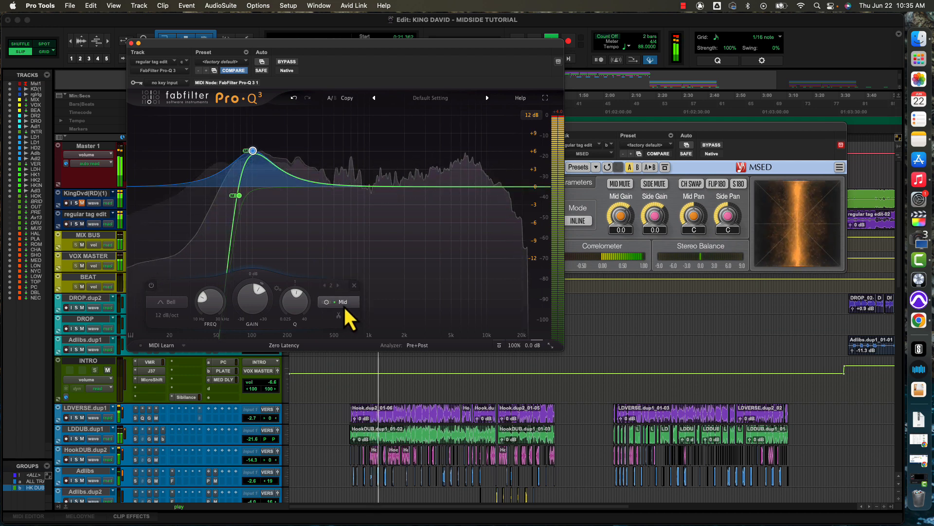
click(347, 303)
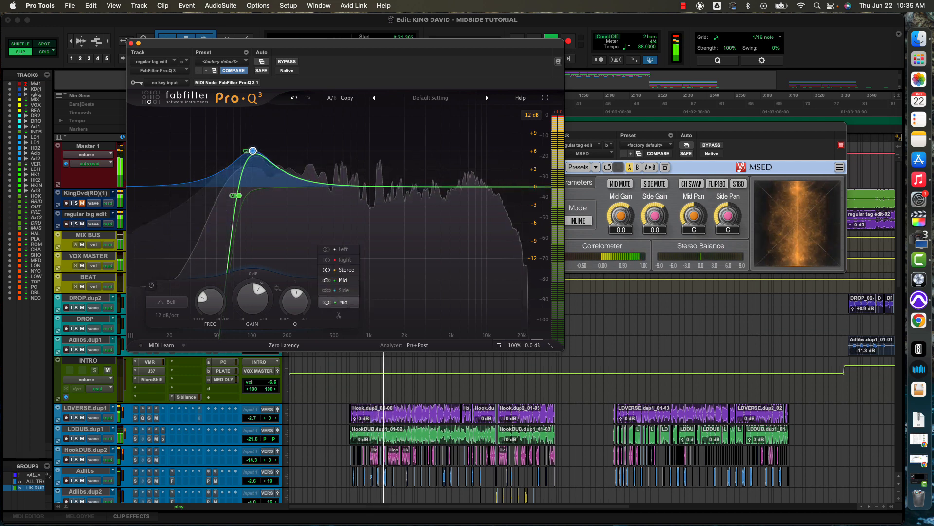
click(346, 271)
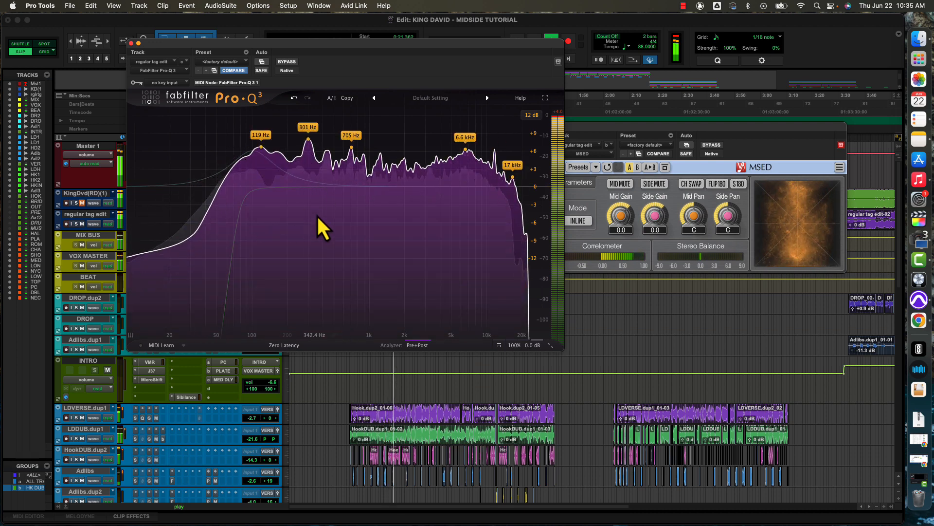
key(space)
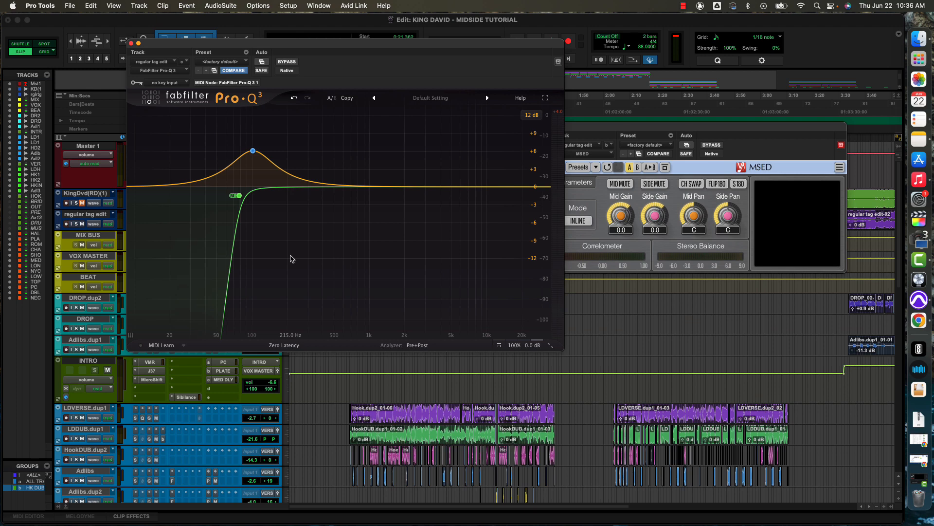
- Set the stereo placement of the bell band at about 102 Hz to Mid
mouse_move(254, 154)
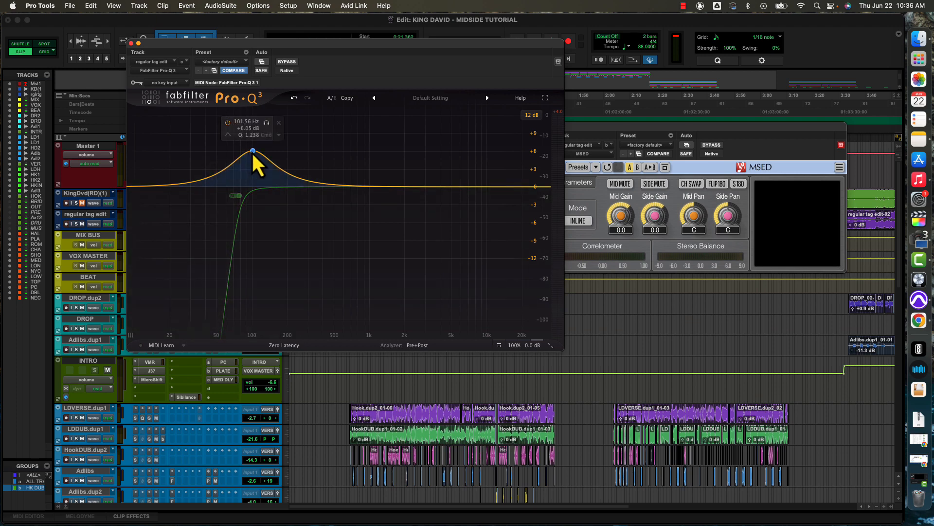
click(253, 151)
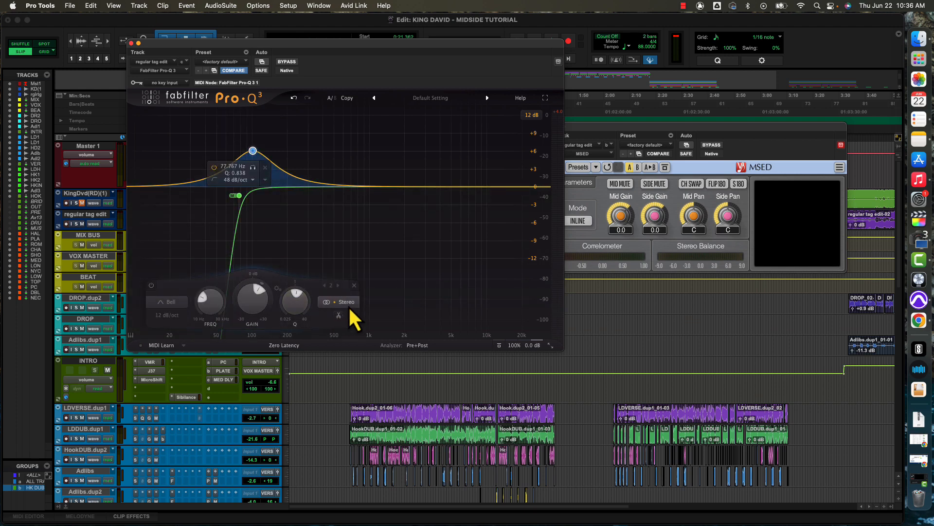
click(348, 302)
click(347, 281)
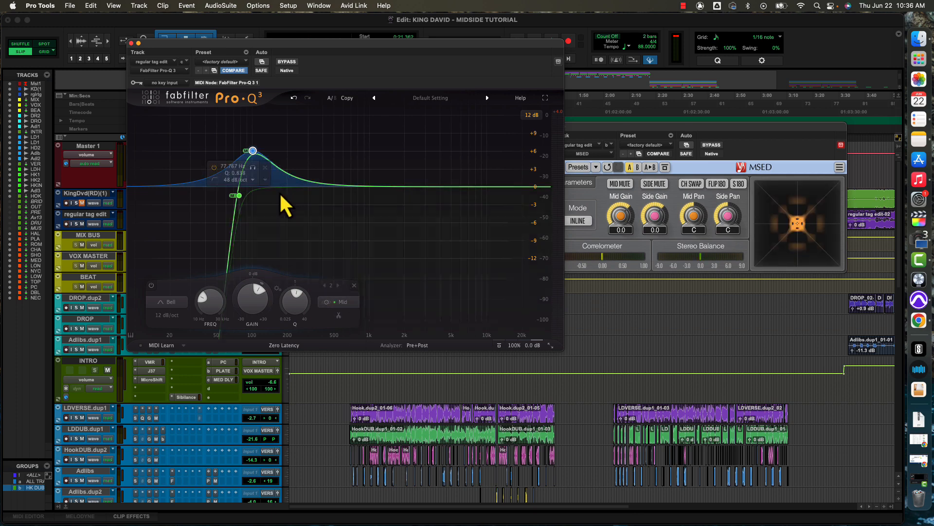
- During playback, reduce the mid bell boost to about 2.6 dB at about 106 Hz, compare it disabled and enabled, and stop playback
mouse_move(252, 150)
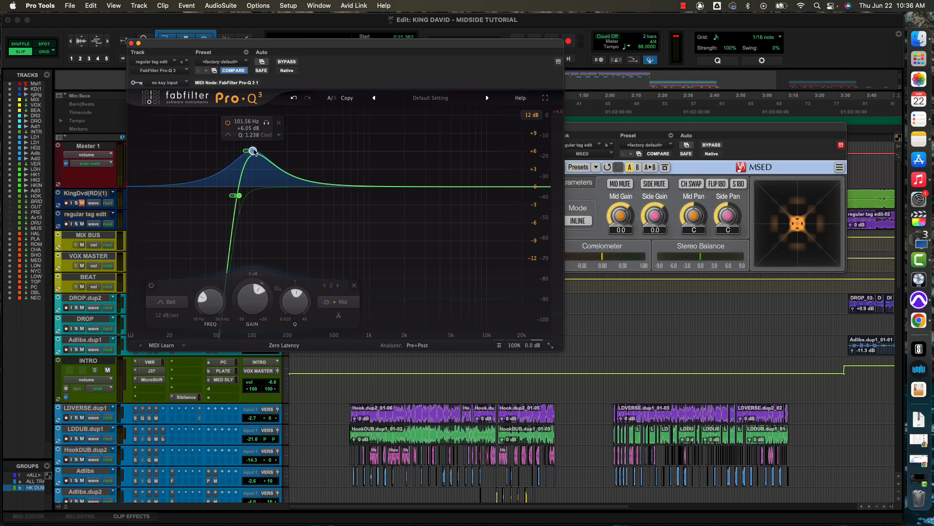
key(space)
drag(254, 153, 256, 170)
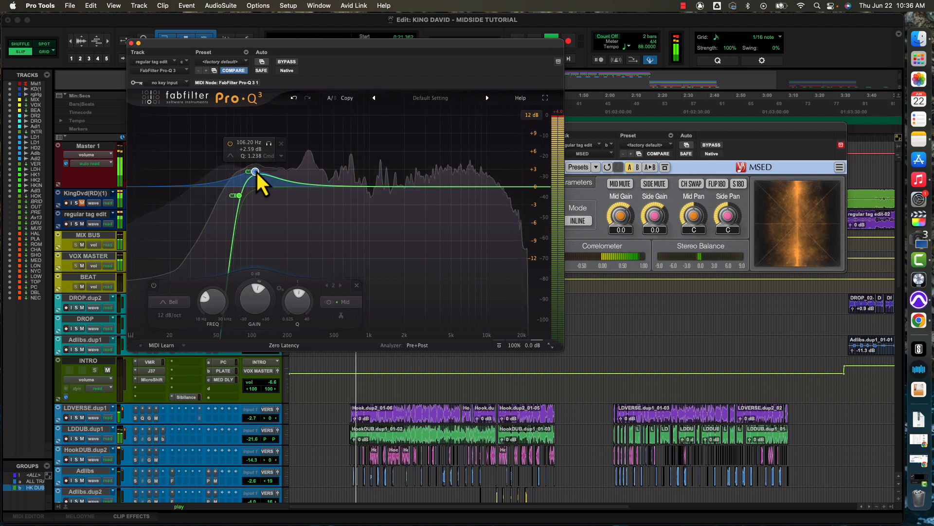
click(229, 144)
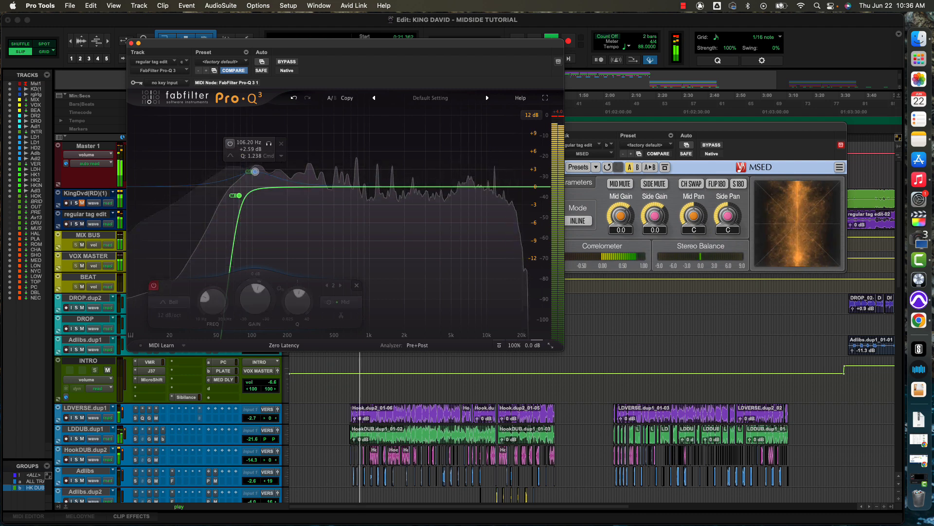
click(229, 143)
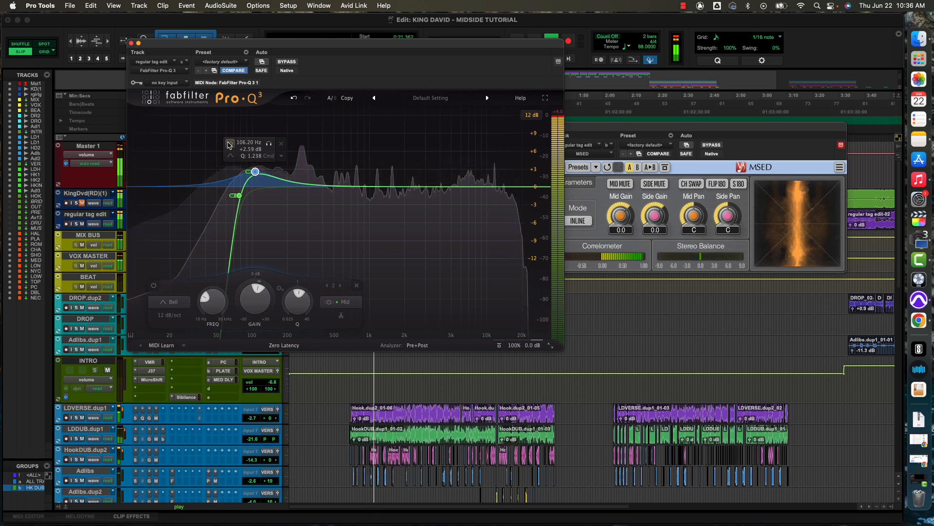
key(space)
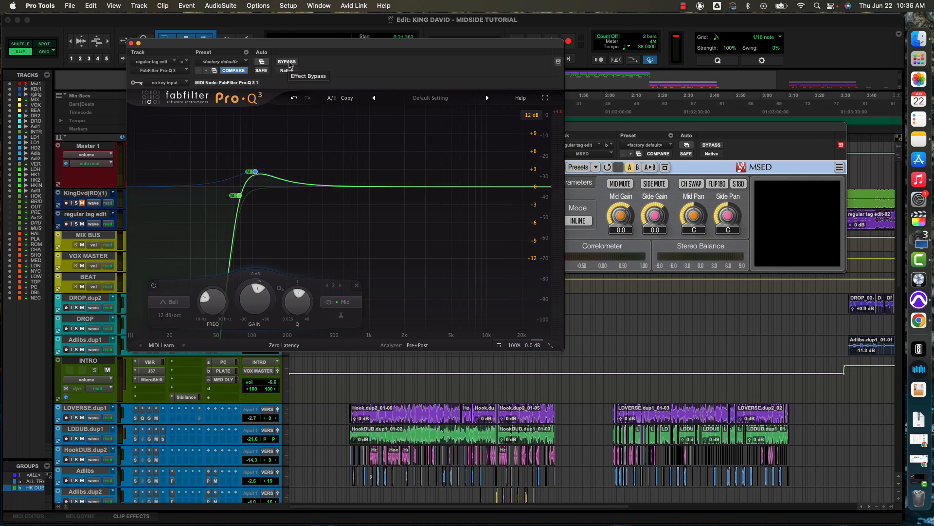
- Compare the sound with Pro-Q 3 bypassed and active during playback
key(space)
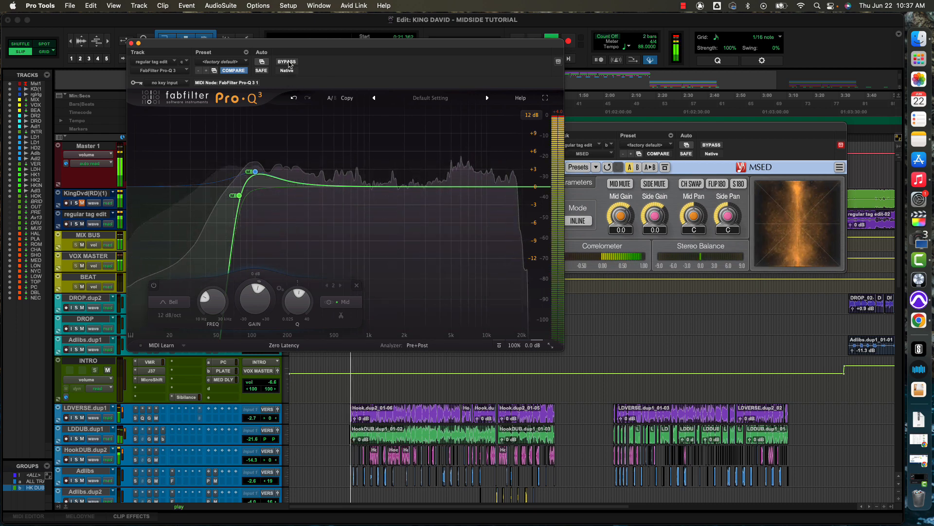
click(286, 62)
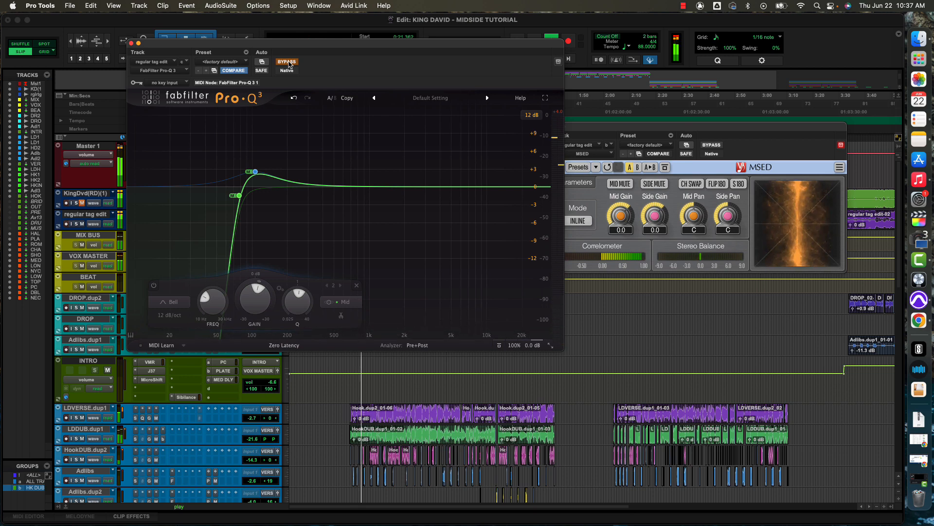
click(287, 61)
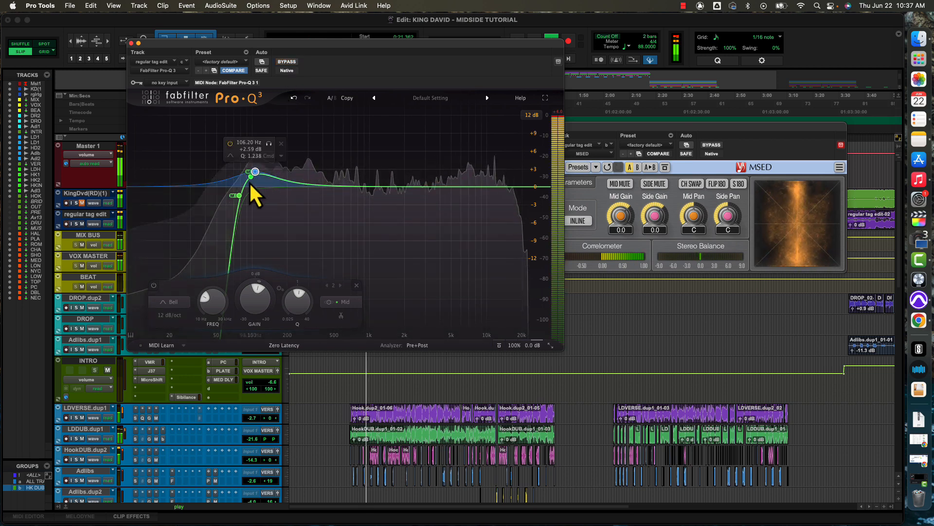
- Lower the mid low cut to about 62 Hz and the bell boost to about 2.1 dB during playback, checking against bypass
drag(240, 195, 228, 194)
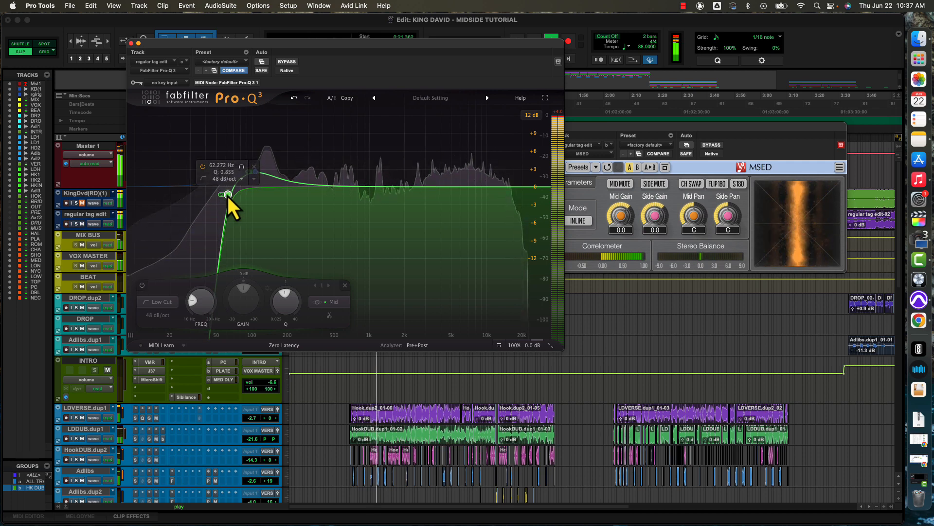
click(286, 62)
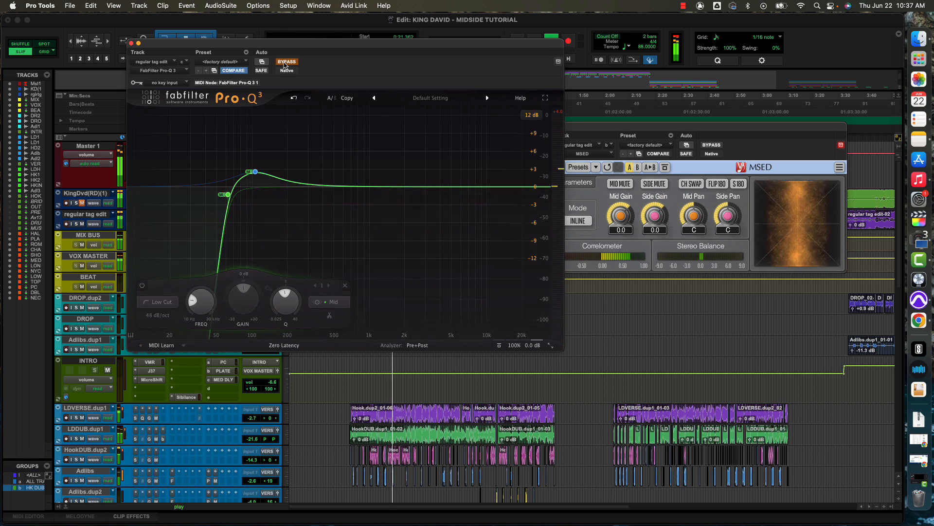
click(286, 62)
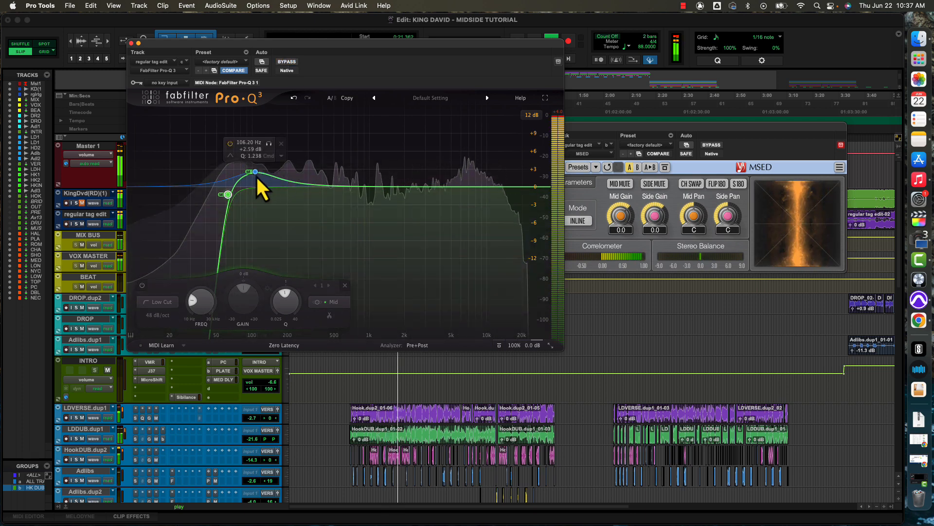
drag(256, 175, 253, 177)
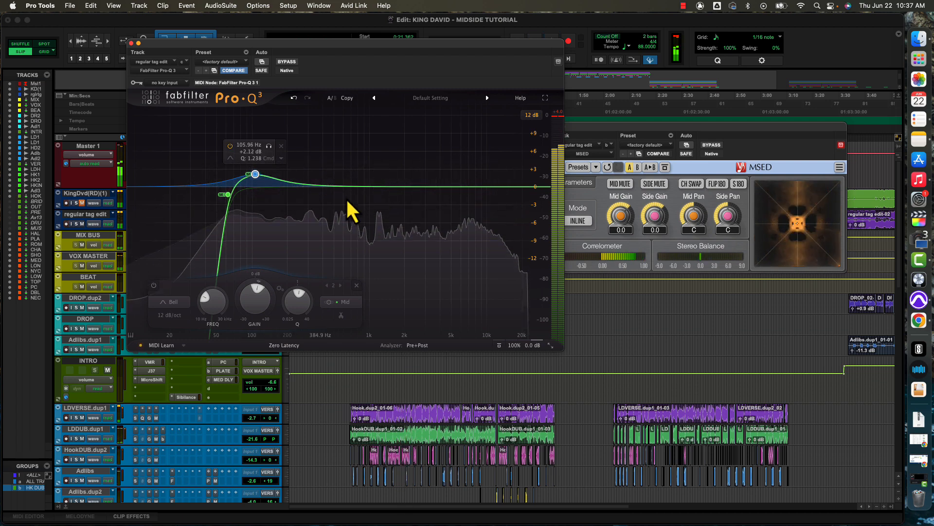
key(space)
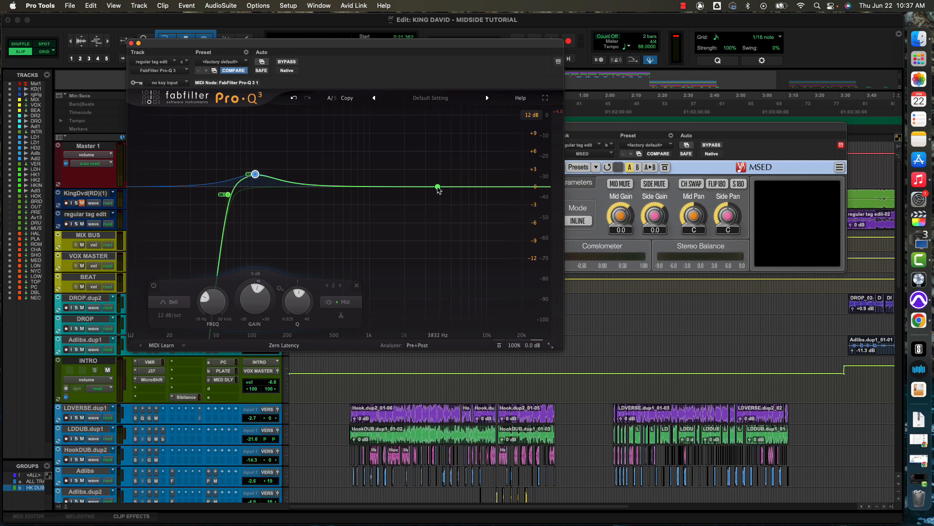
- Add a bell band at about 3350 Hz with a boost of about 2.4 dB and set its placement to Stereo
drag(433, 181, 432, 173)
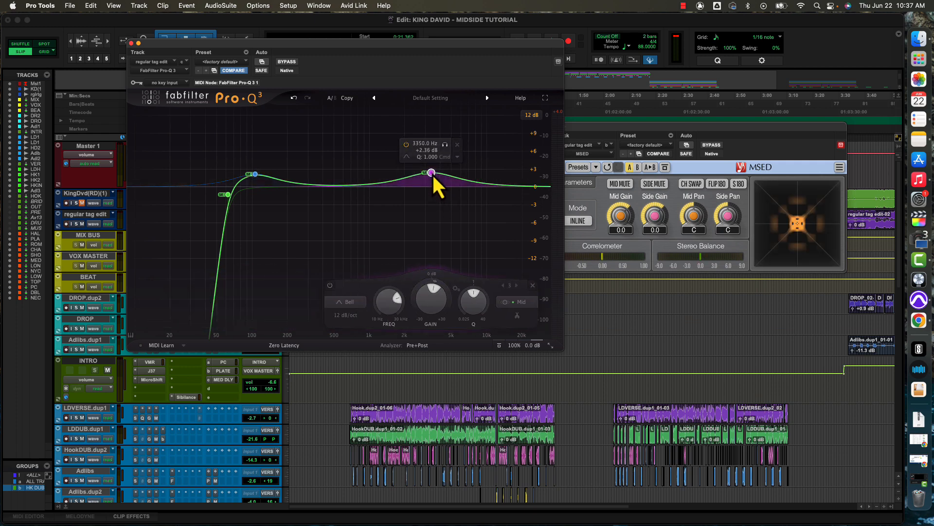
click(519, 305)
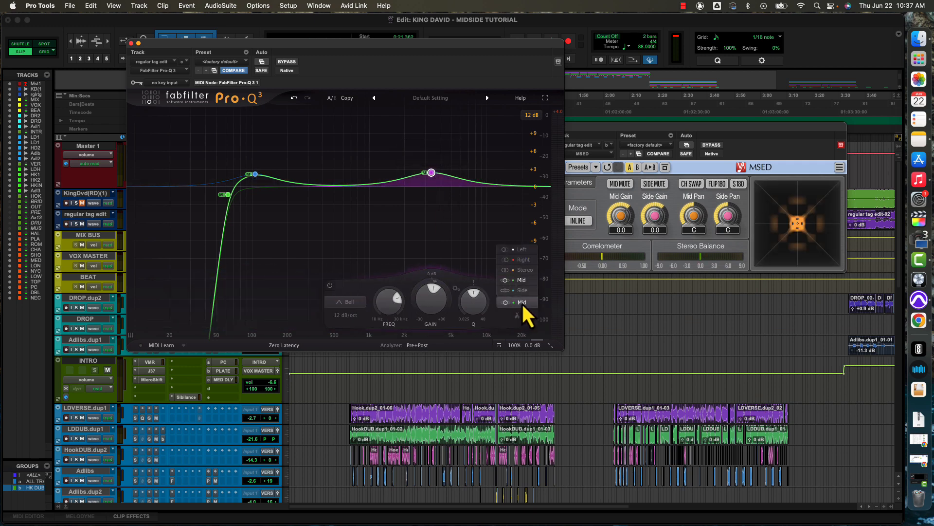
click(524, 271)
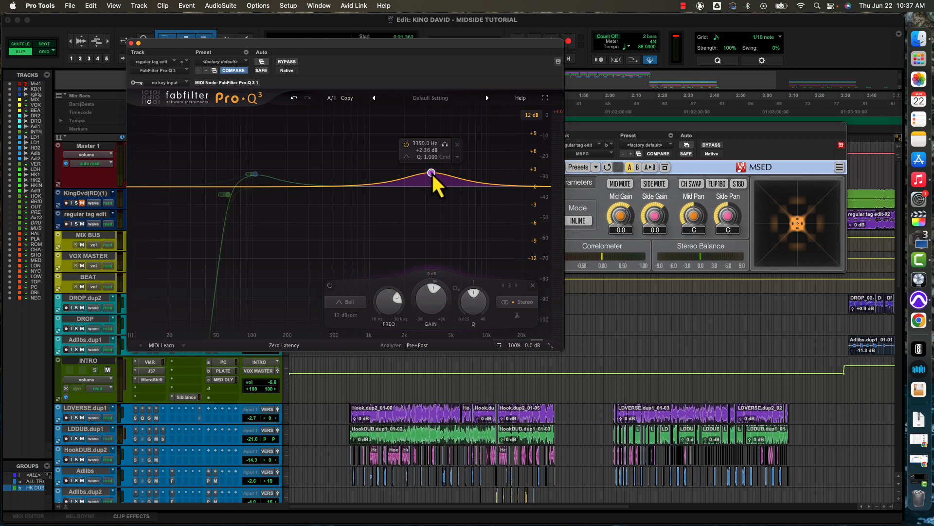
- During playback, move the new stereo bell band to about 1654 Hz with a boost of about 11.6 dB, and stop playback
key(space)
drag(431, 173, 395, 120)
key(space)
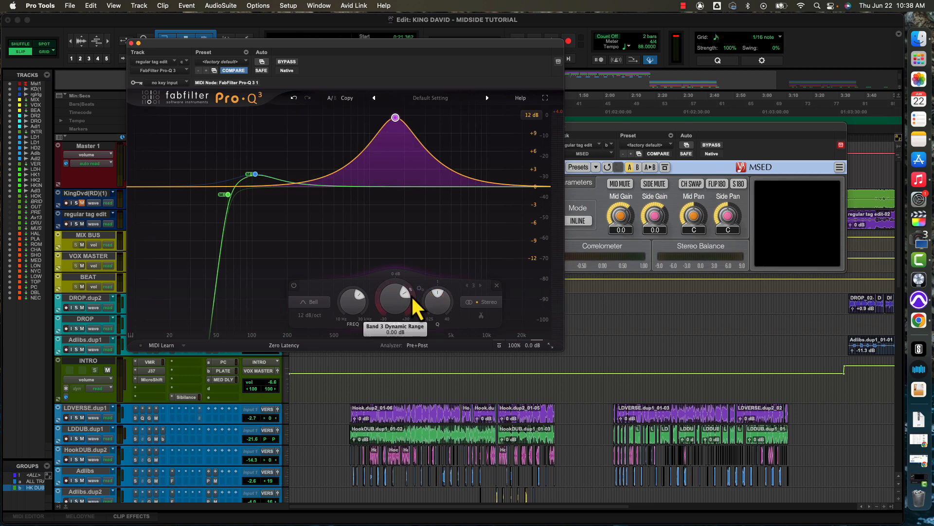
- During playback, turn the stereo bell band at about 1654 Hz into a cut of about 12.2 dB
mouse_move(404, 296)
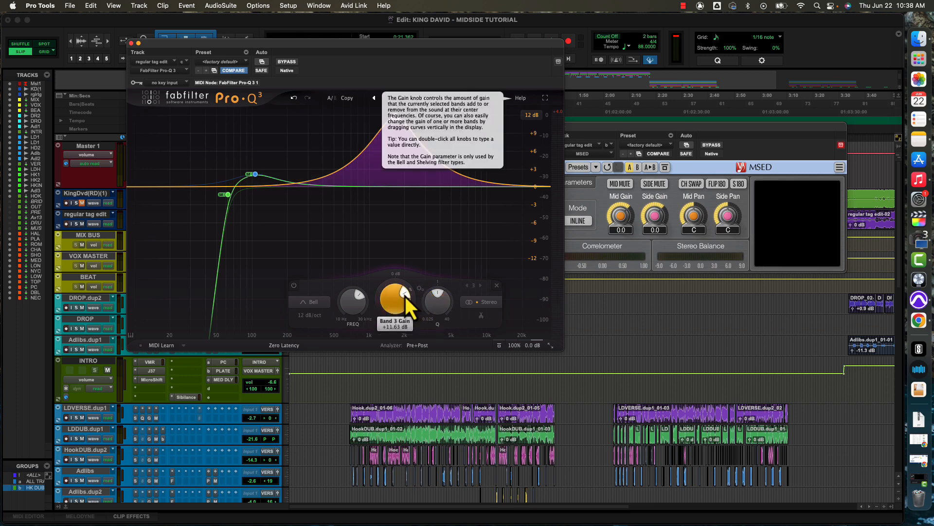
key(space)
drag(405, 296, 387, 296)
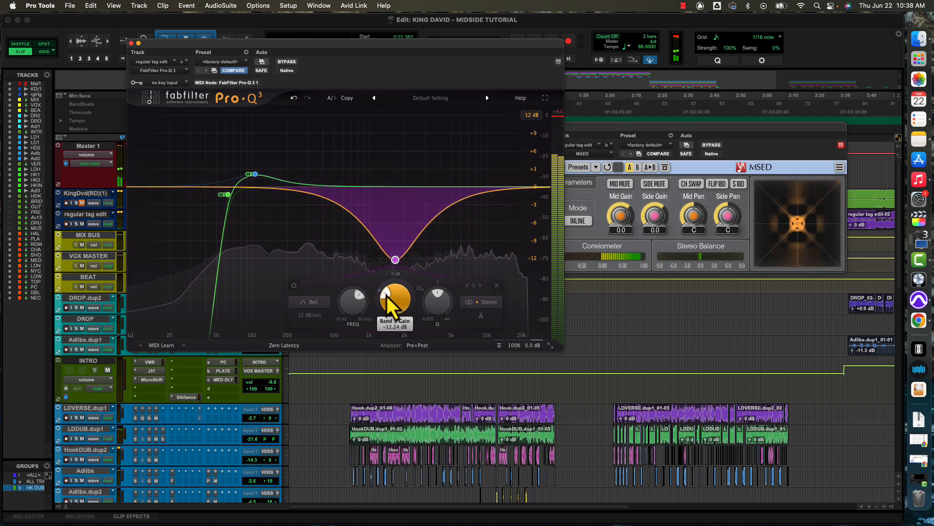
key(space)
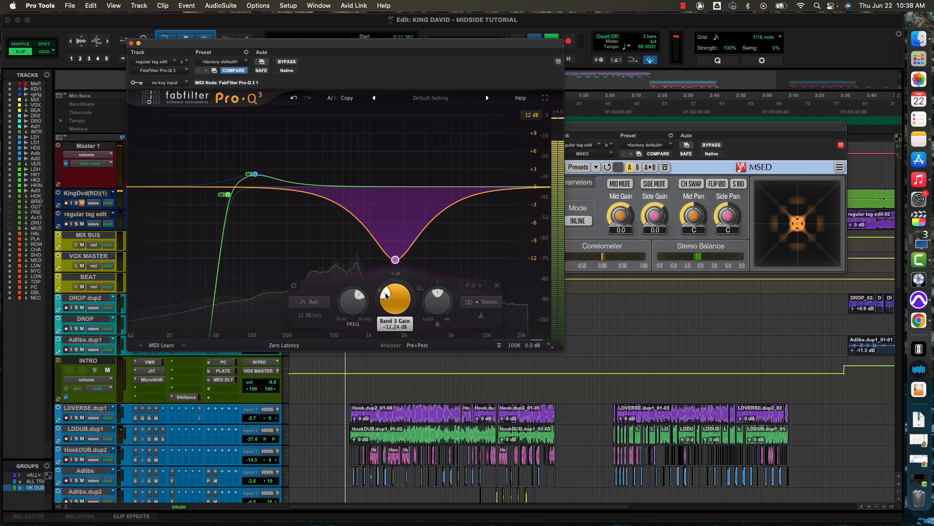
- Audition the stereo bell with the cut eased to about 2.3 dB and deepened to about 12.7 dB, and stop playback
scroll(387, 295, up, 3)
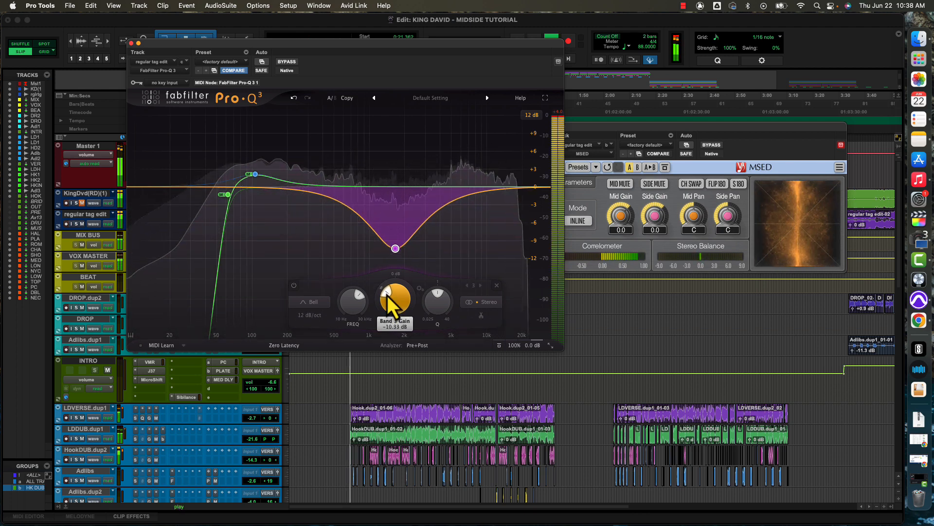
scroll(387, 296, up, 1)
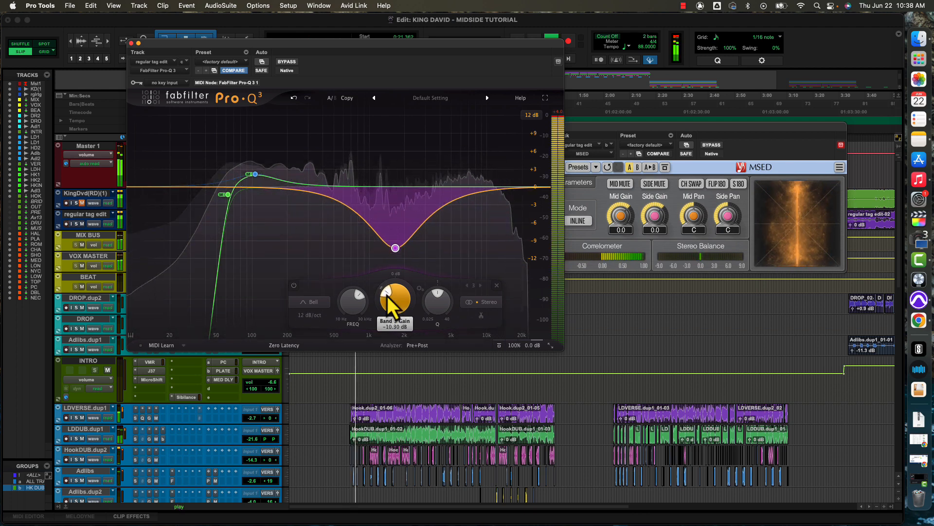
scroll(388, 291, up, 10)
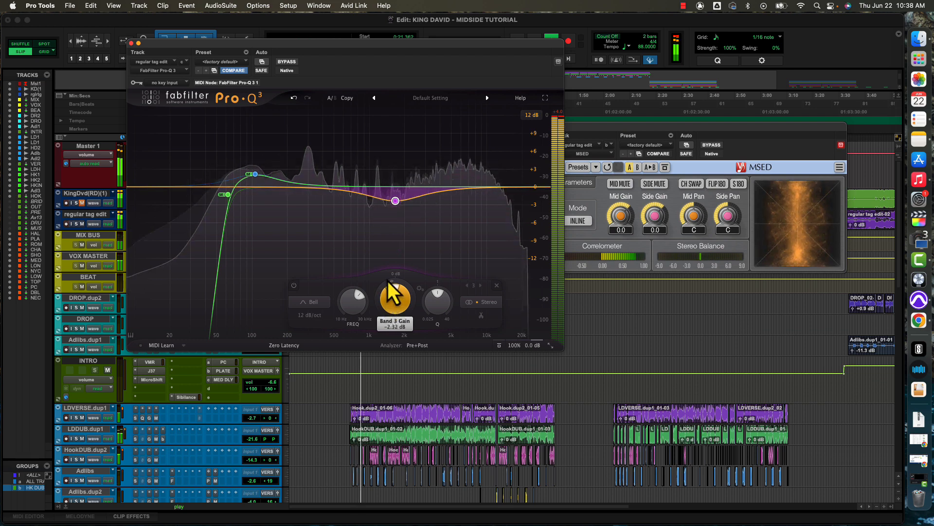
mouse_move(388, 281)
mouse_down()
mouse_move(387, 256)
mouse_move(385, 296)
mouse_up()
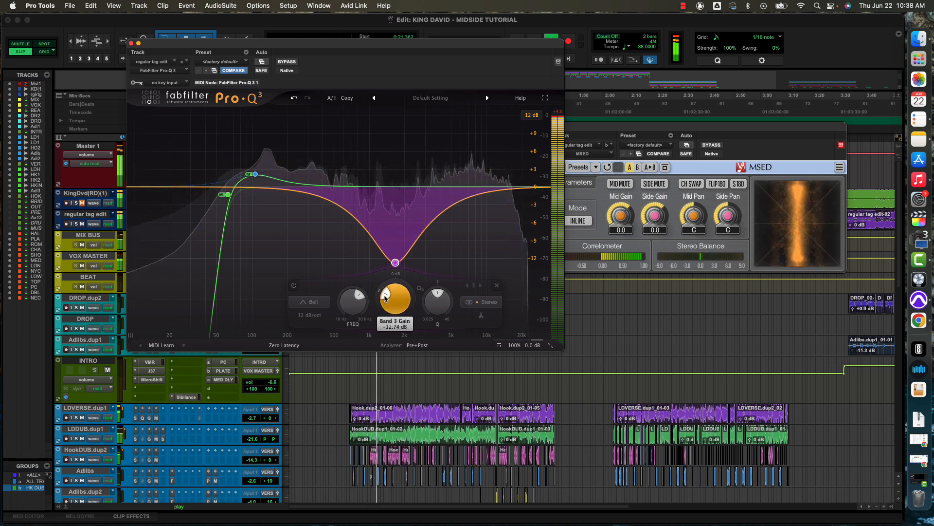
key(space)
- Compare the cut at about 1654 Hz in Stereo and Mid placement during playback, ending on Mid, and stop playback
mouse_move(395, 263)
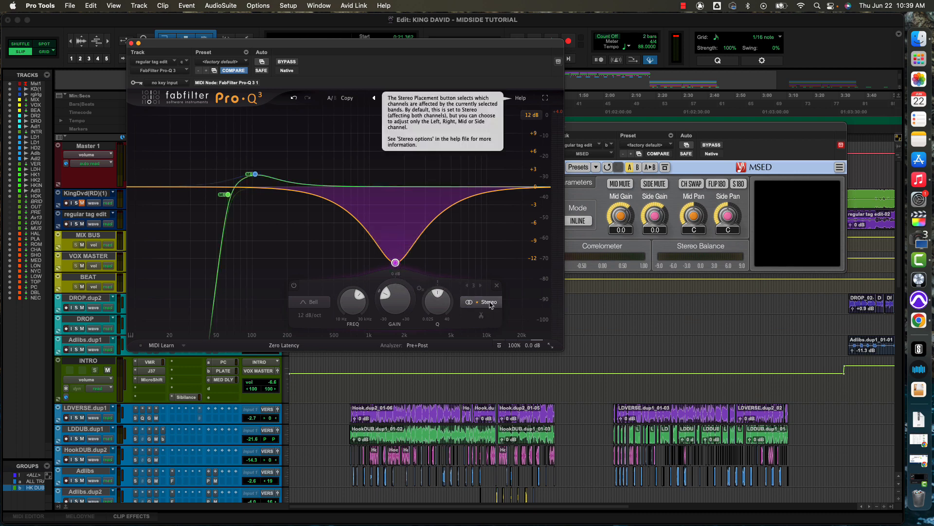
key(space)
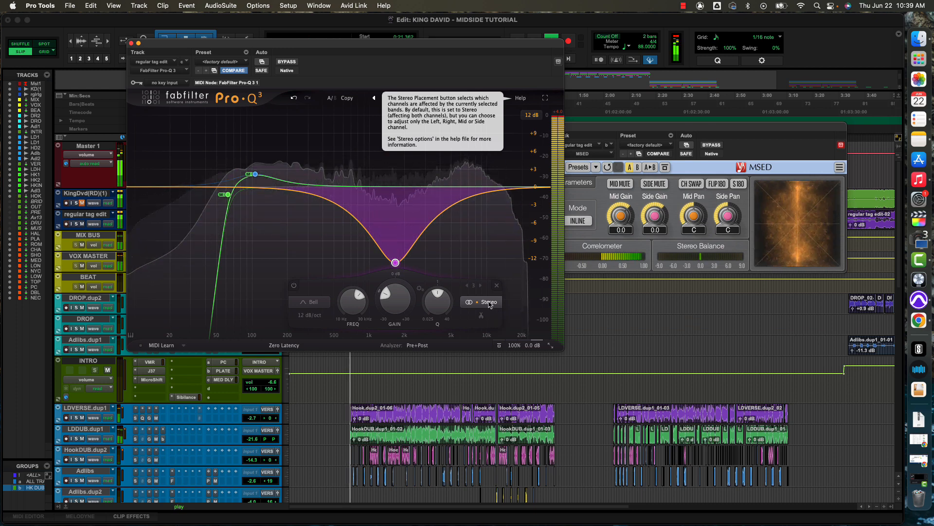
click(488, 302)
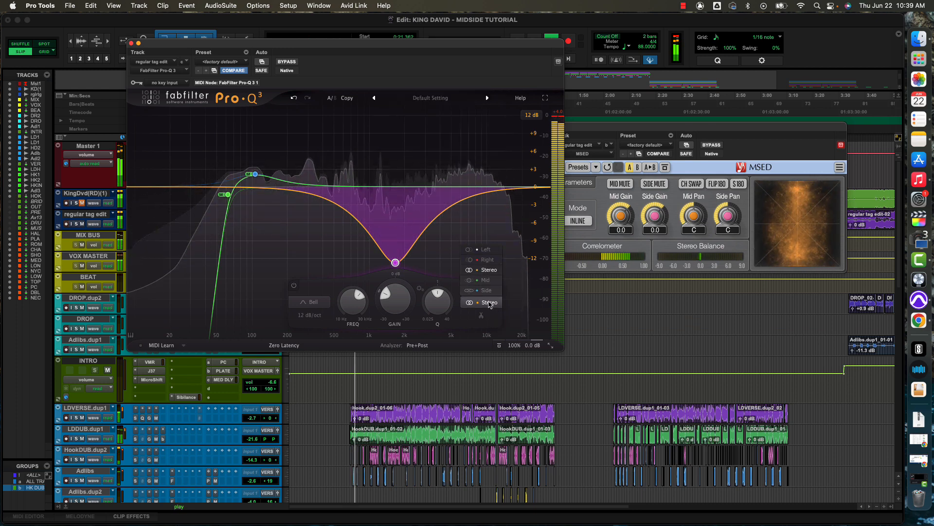
click(486, 280)
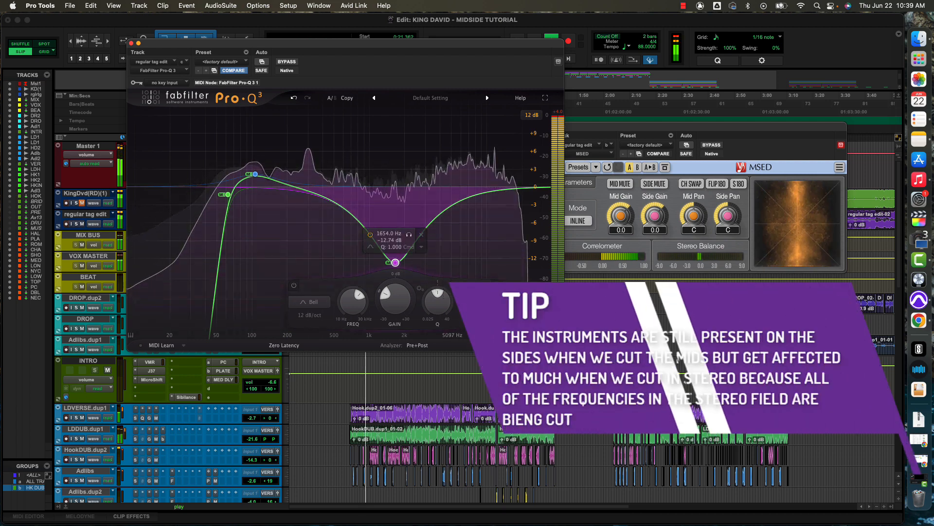
click(489, 302)
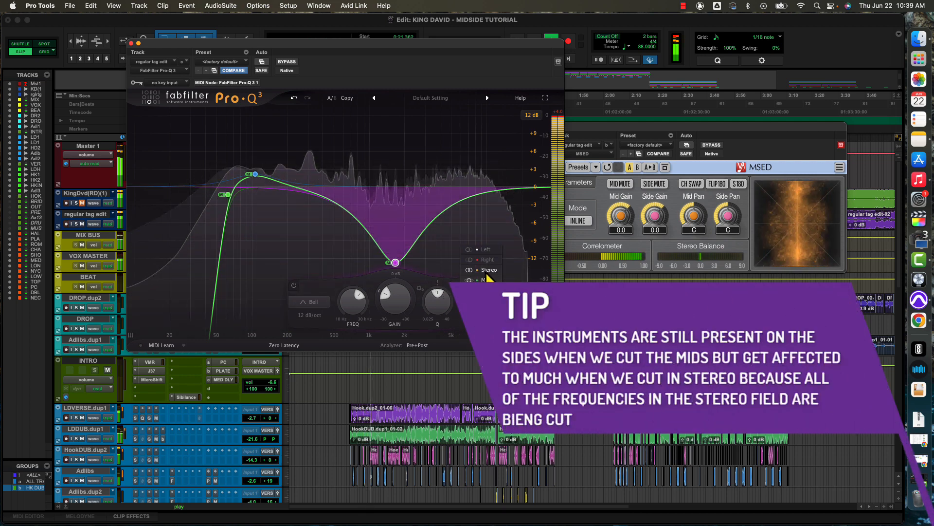
click(486, 270)
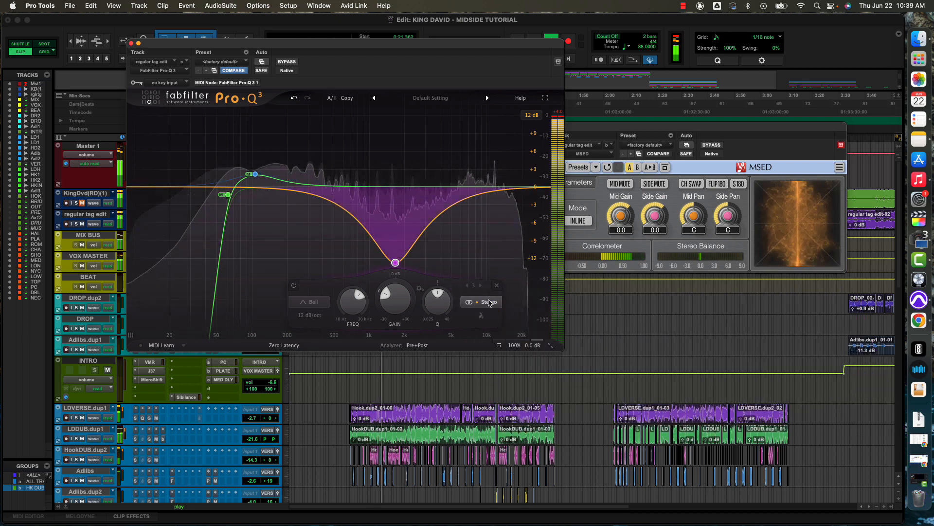
click(489, 302)
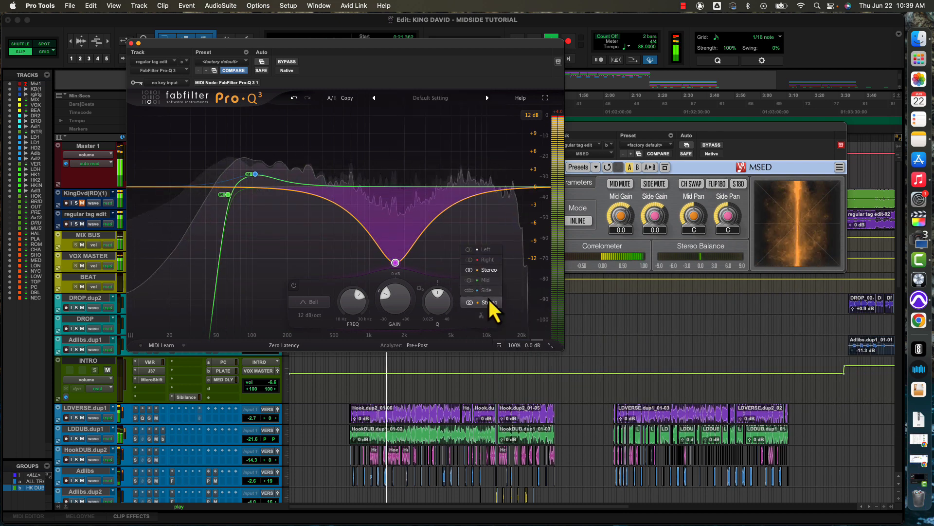
click(486, 280)
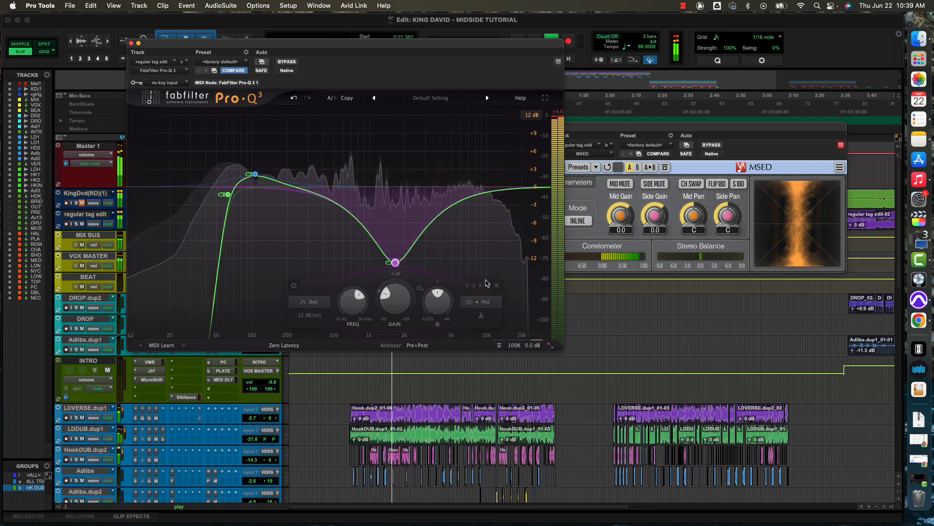
key(space)
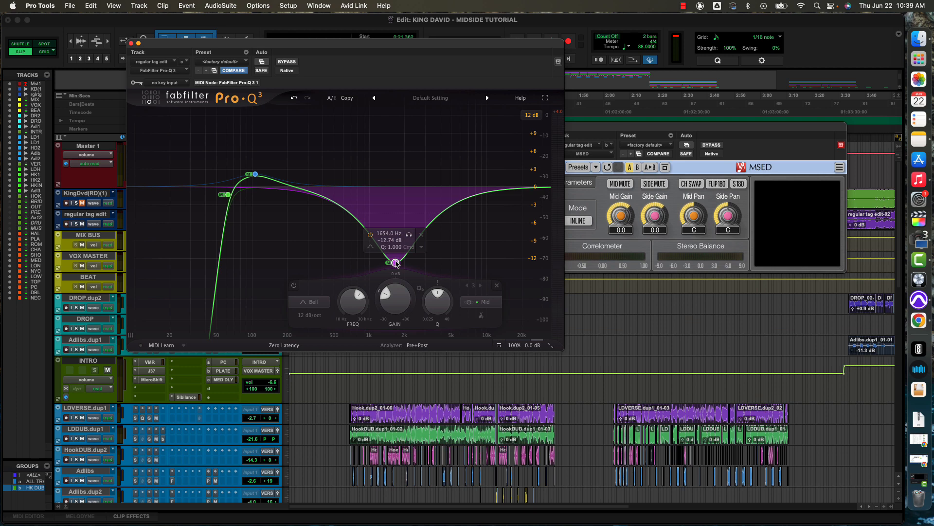
- During playback, reduce the mid bell cut to about 4.2 dB and move it to about 1741 Hz
key(space)
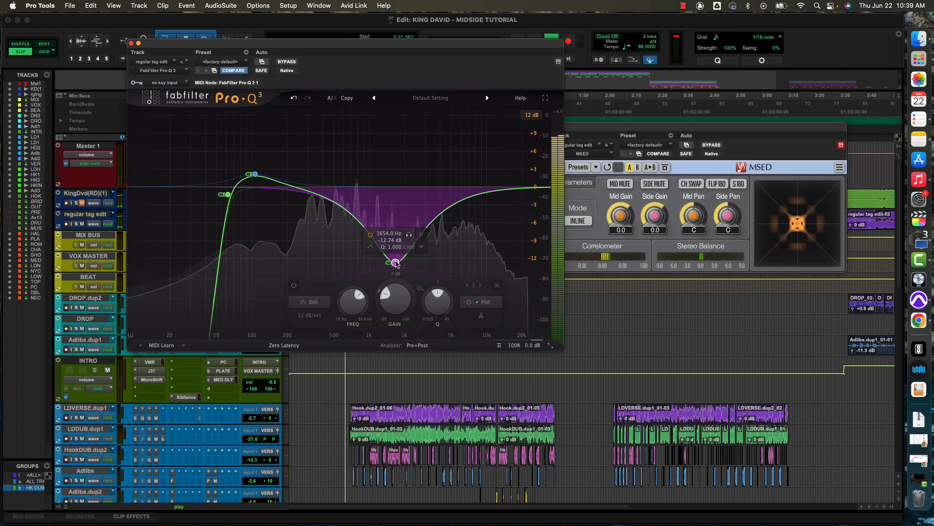
drag(396, 263, 399, 213)
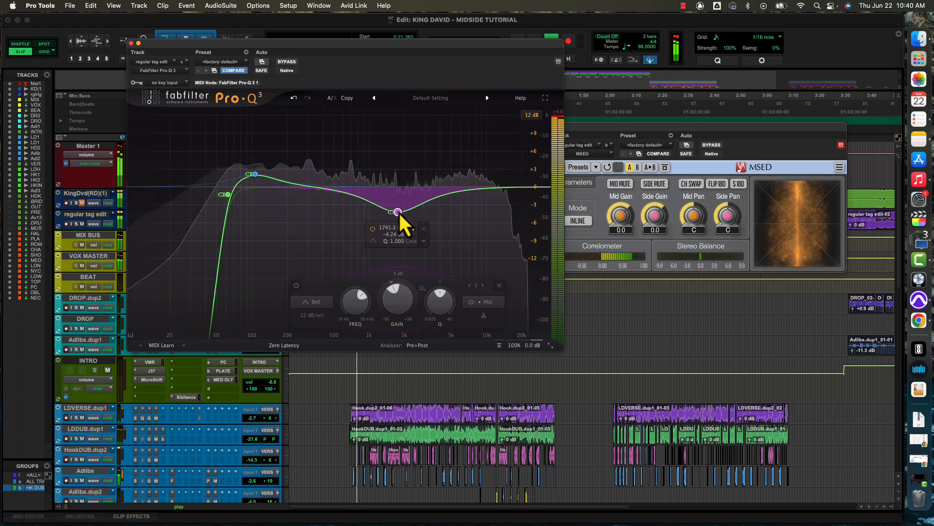
- During playback, compare the mid bell off and on, deepen its cut to about 5.4 dB near 1729 Hz, compare again, and stop playback
click(372, 229)
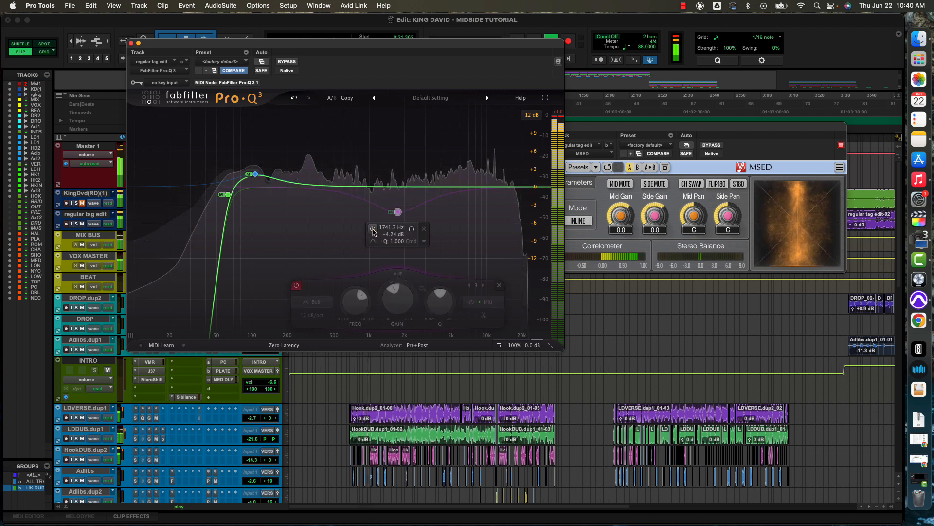
click(373, 229)
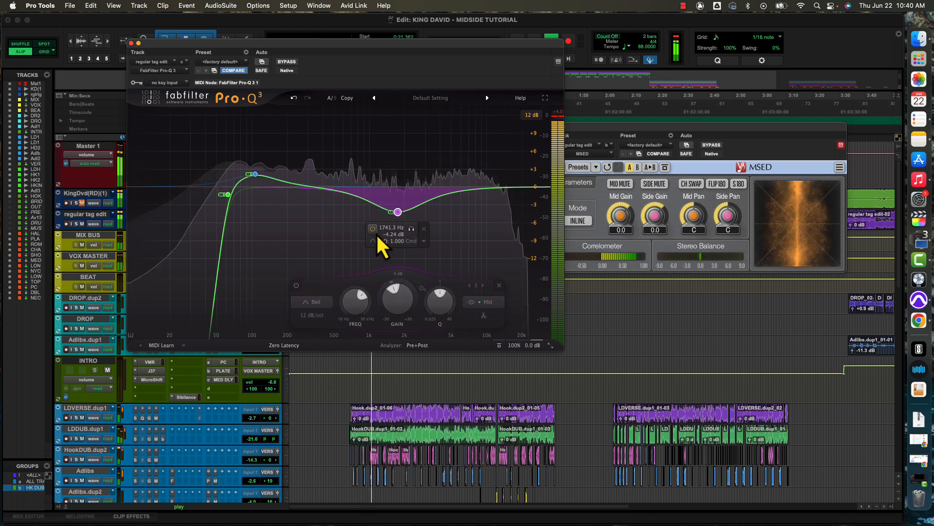
drag(397, 211, 396, 218)
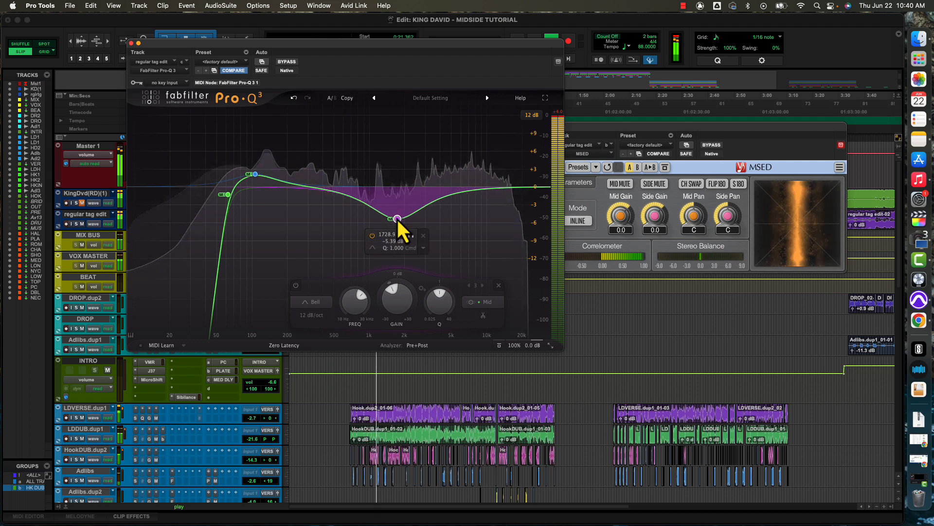
click(372, 237)
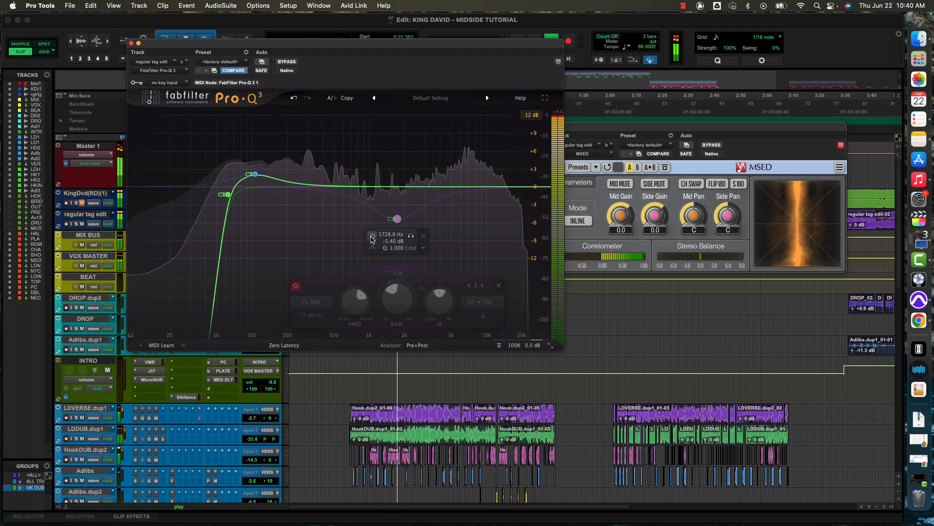
click(371, 237)
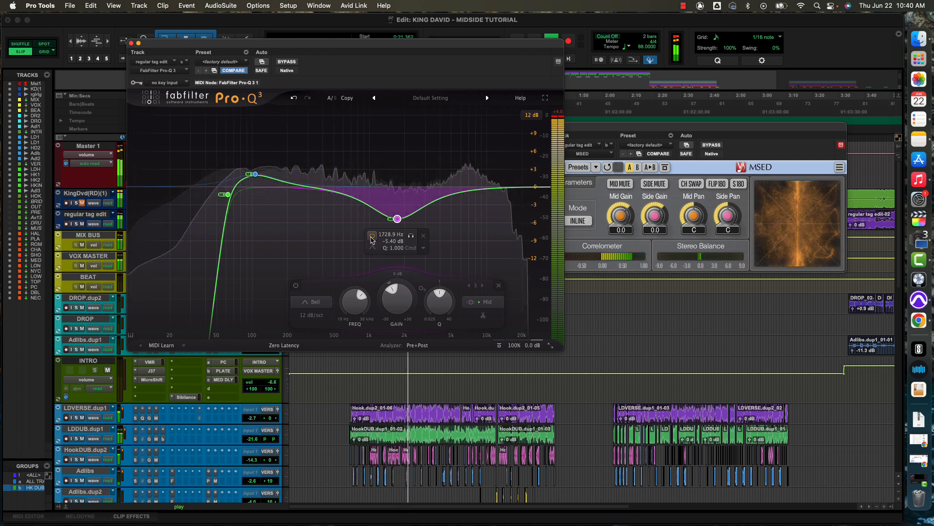
key(space)
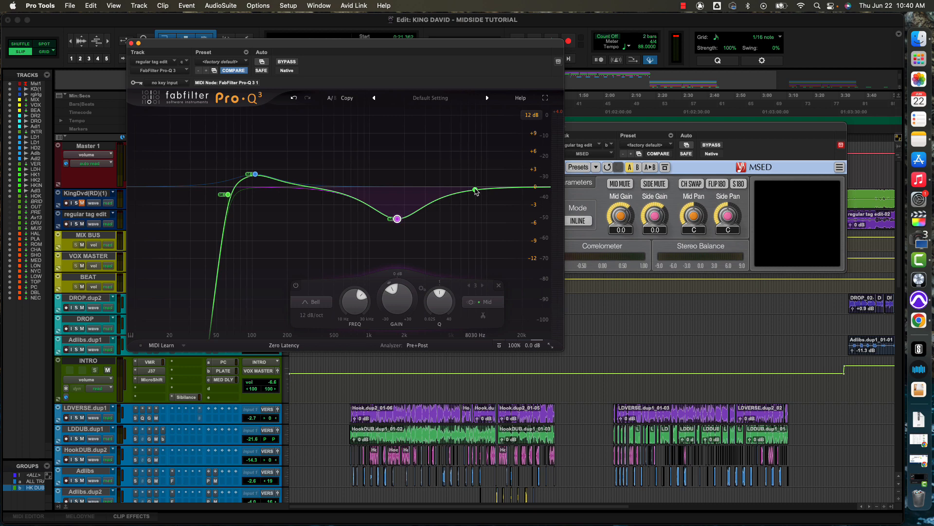
- Add a high shelf boosting about 2.7 dB at about 9265 Hz, place it on Side, and set its Q to about 0.806
drag(476, 190, 478, 187)
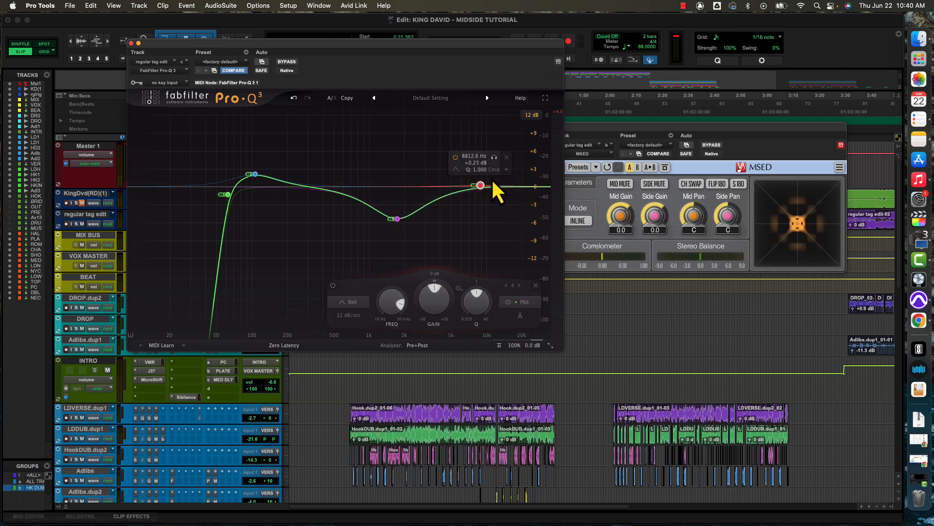
click(506, 158)
drag(519, 186, 485, 174)
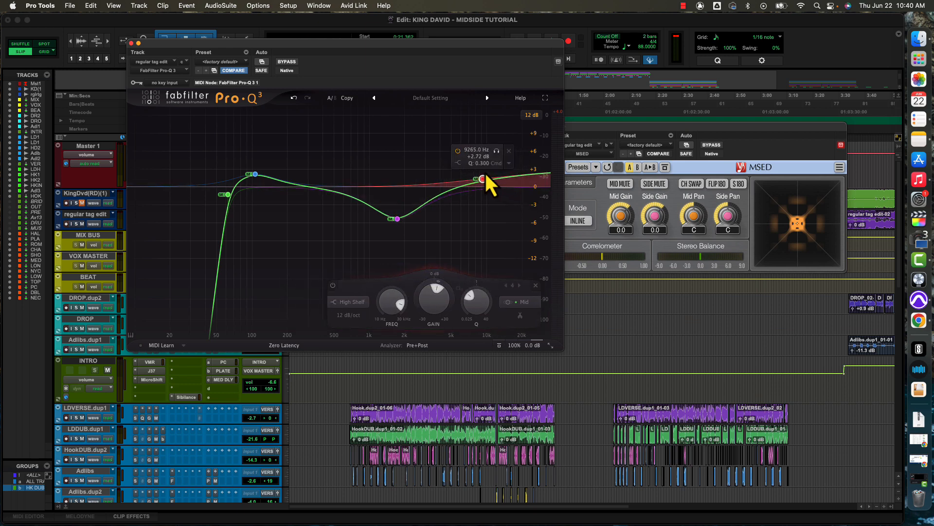
click(527, 302)
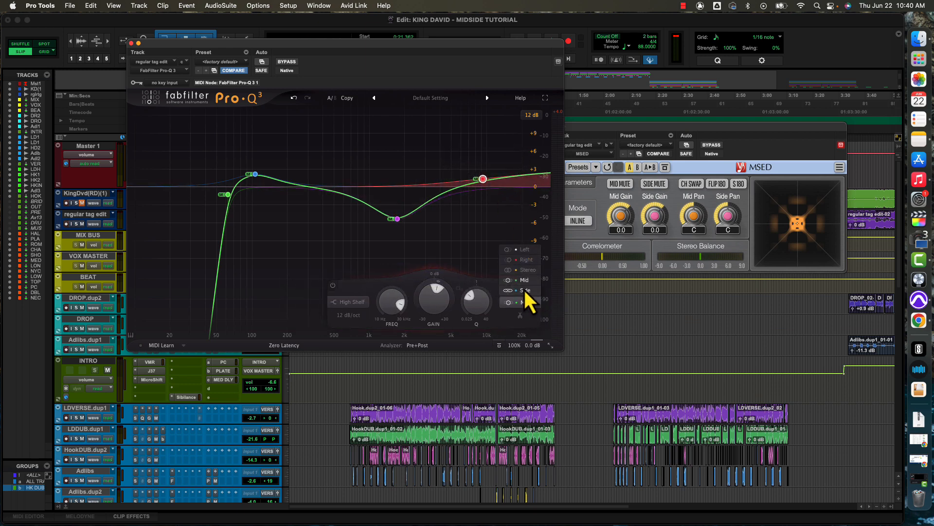
click(525, 291)
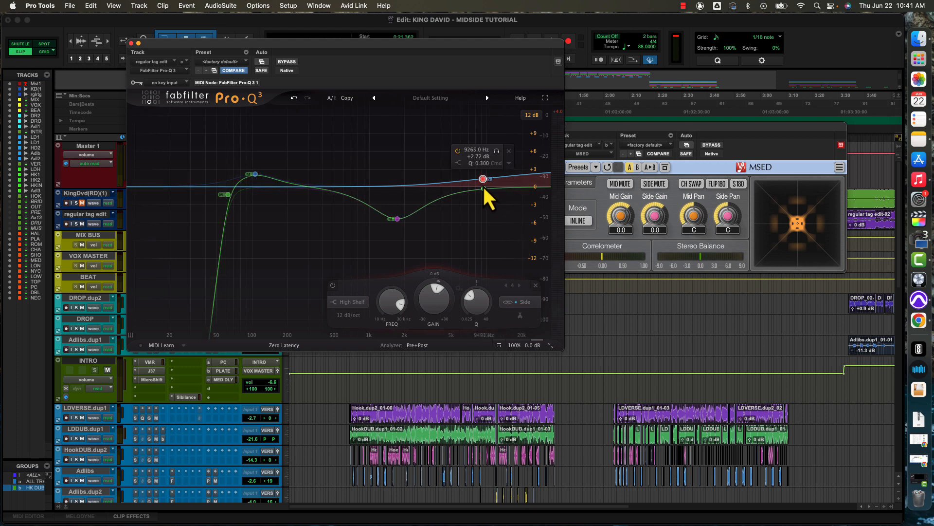
scroll(481, 180, up, 3)
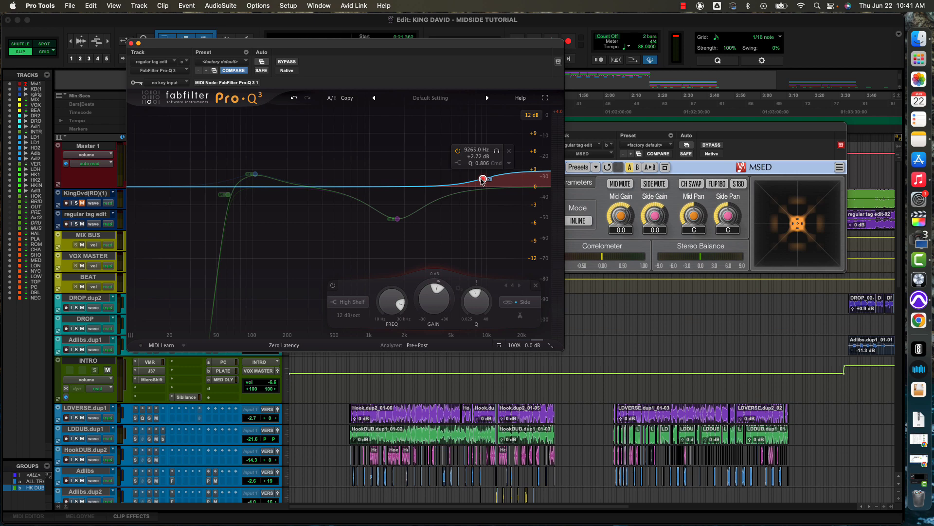
- During playback, move the side high shelf to about 2358 Hz with a boost of about 3.5 dB, and stop playback
key(space)
drag(483, 179, 413, 175)
key(space)
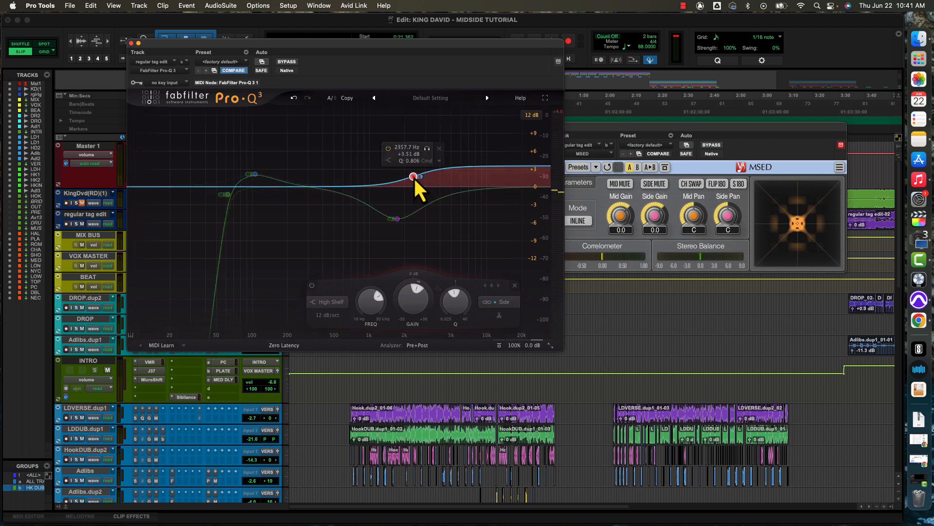
- Compare the high shelf in Stereo and Side placement during playback, ending on Side, and stop playback
key(space)
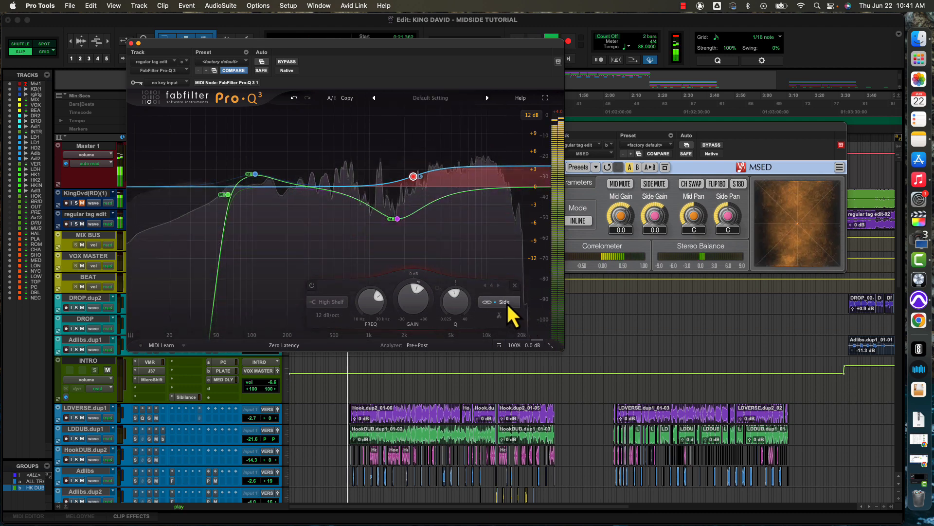
click(505, 302)
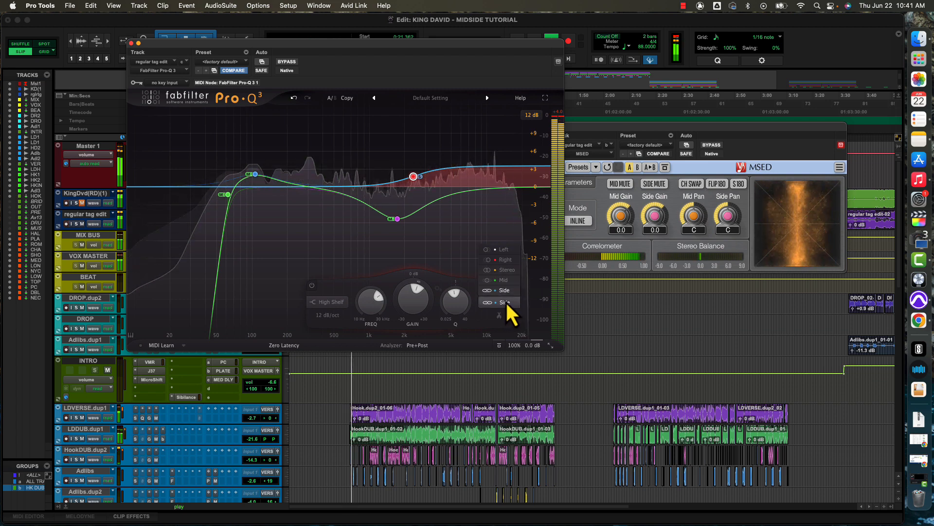
click(508, 270)
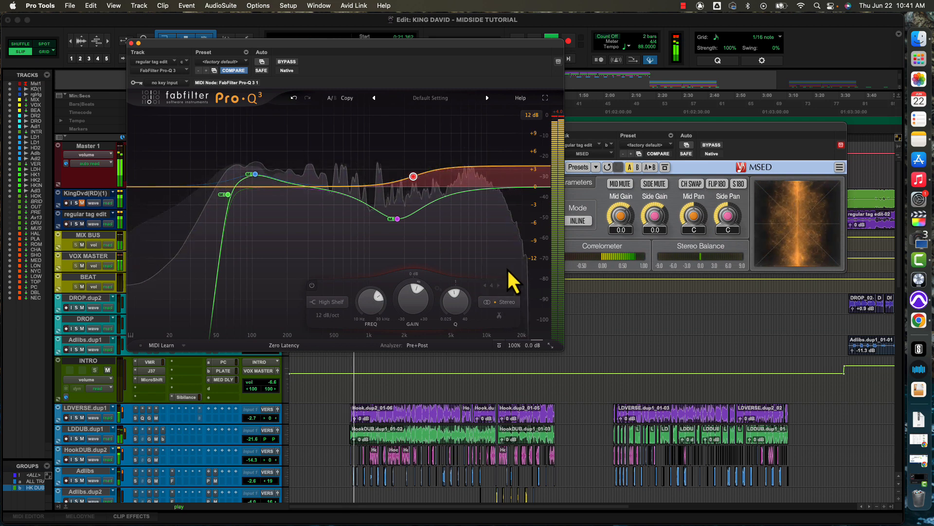
click(505, 302)
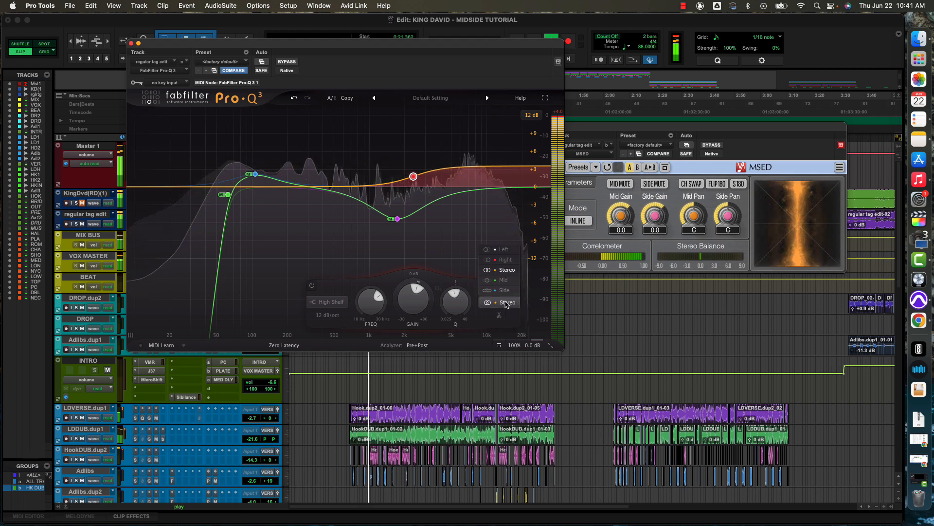
click(505, 290)
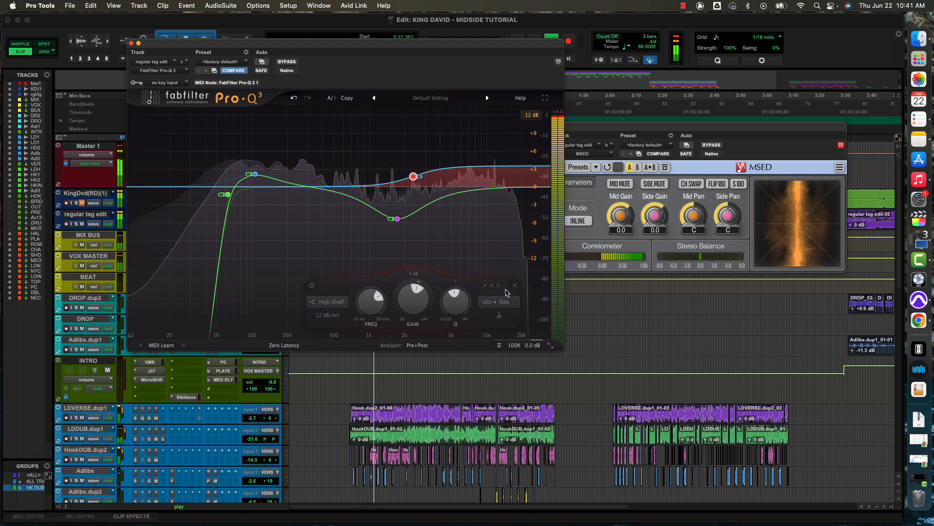
click(479, 270)
key(space)
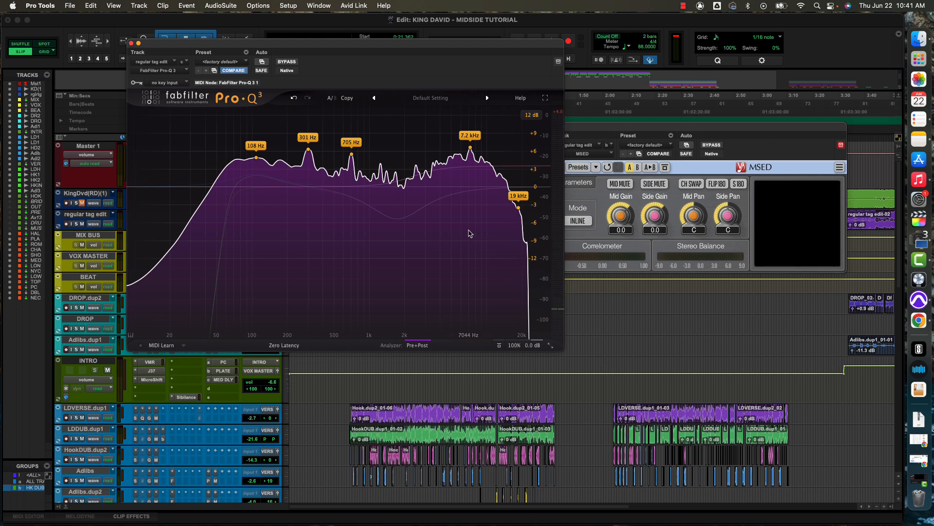
- Audition the side high shelf at about 2358 Hz switched off and back on during playback
mouse_move(416, 145)
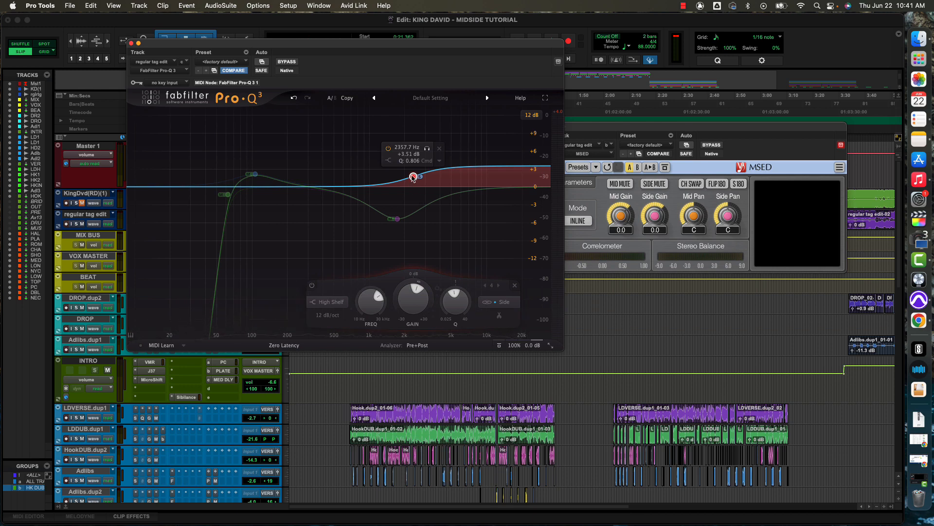
key(space)
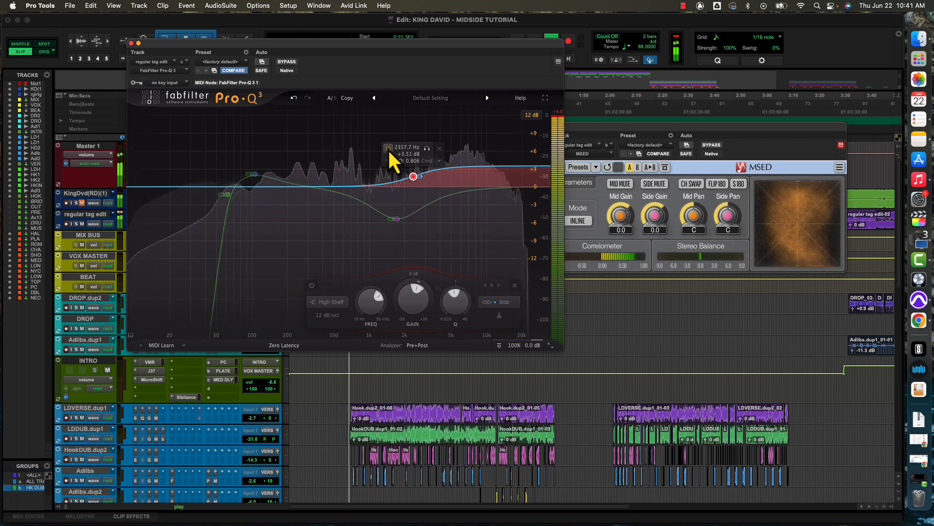
click(389, 148)
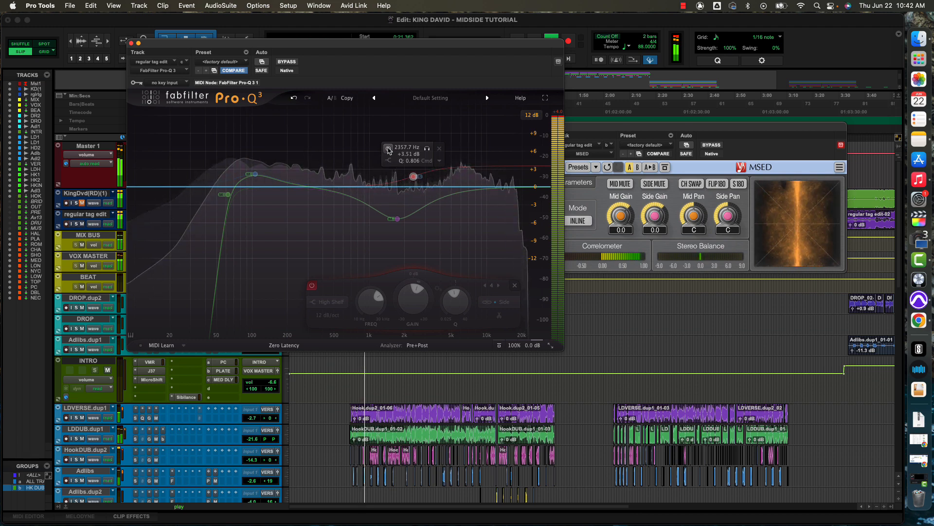
click(388, 149)
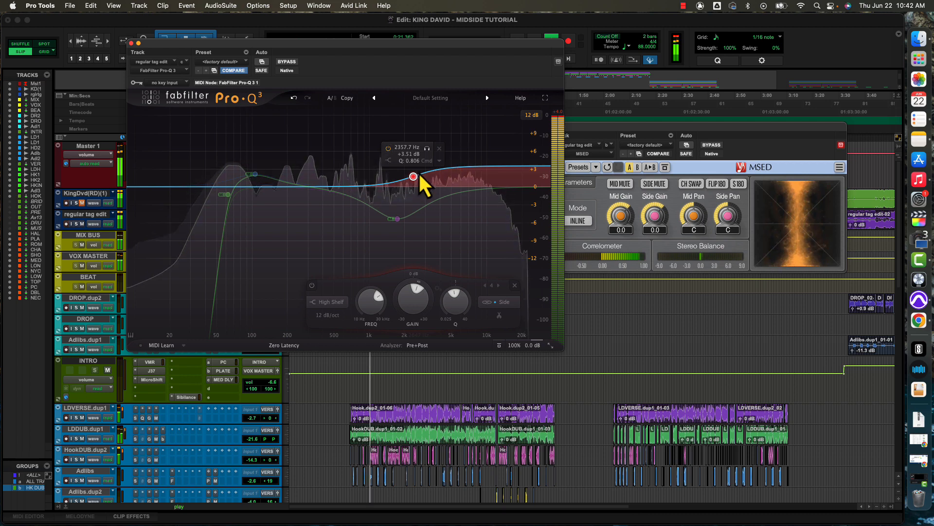
- Raise the side high shelf to about 5.6 dB near 2286 Hz, compare it off and on, and stop playback
drag(413, 176, 411, 167)
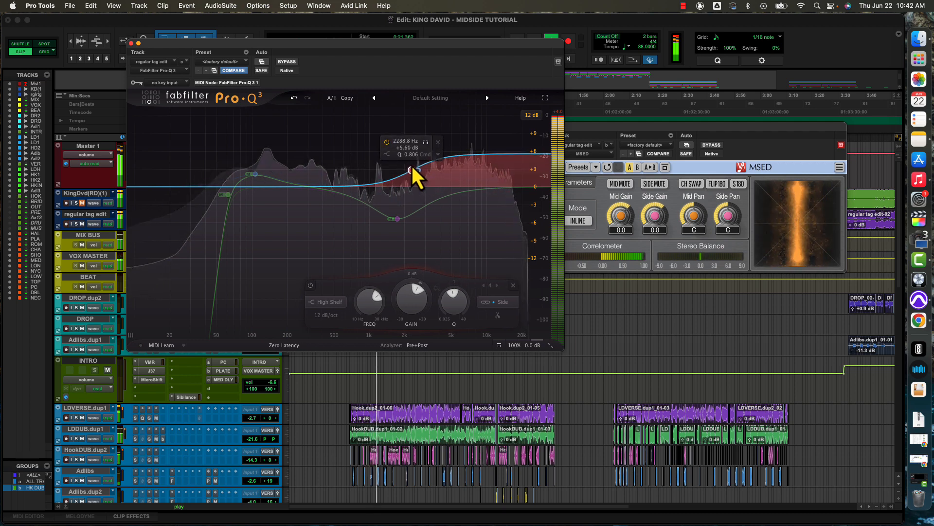
click(387, 144)
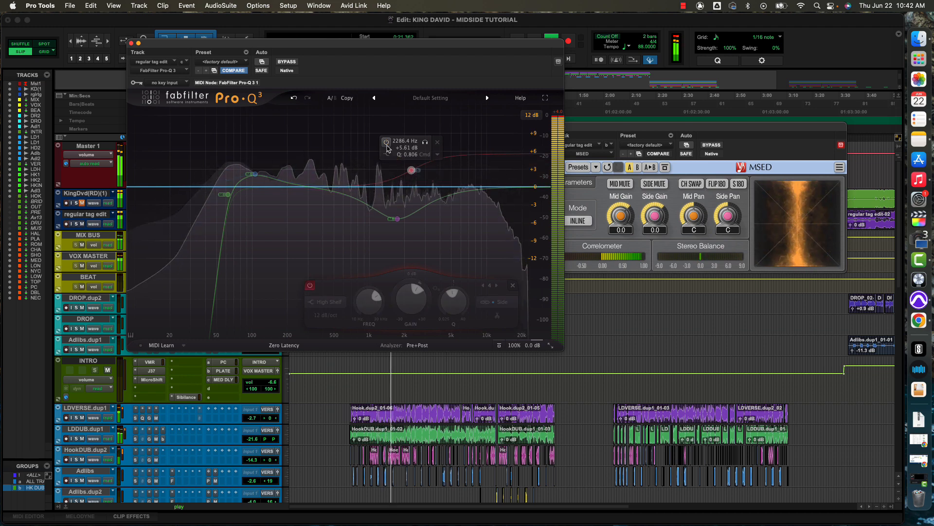
click(387, 144)
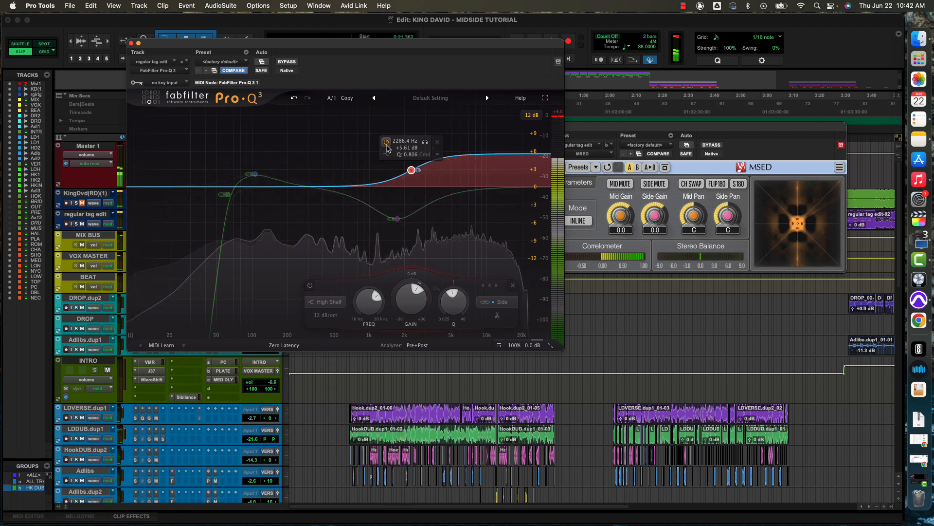
key(space)
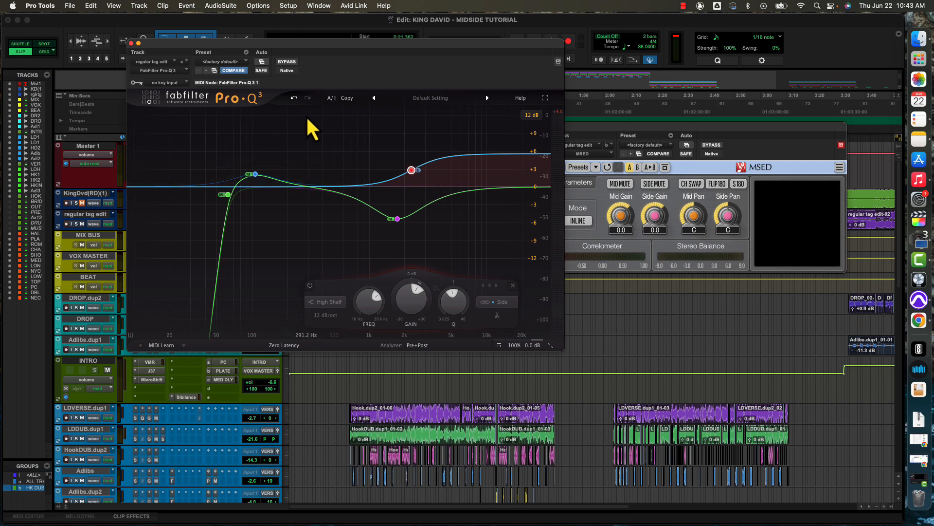
- Compare the beat with the whole Pro-Q 3 bypassed and active during playback, ending with it active
key(space)
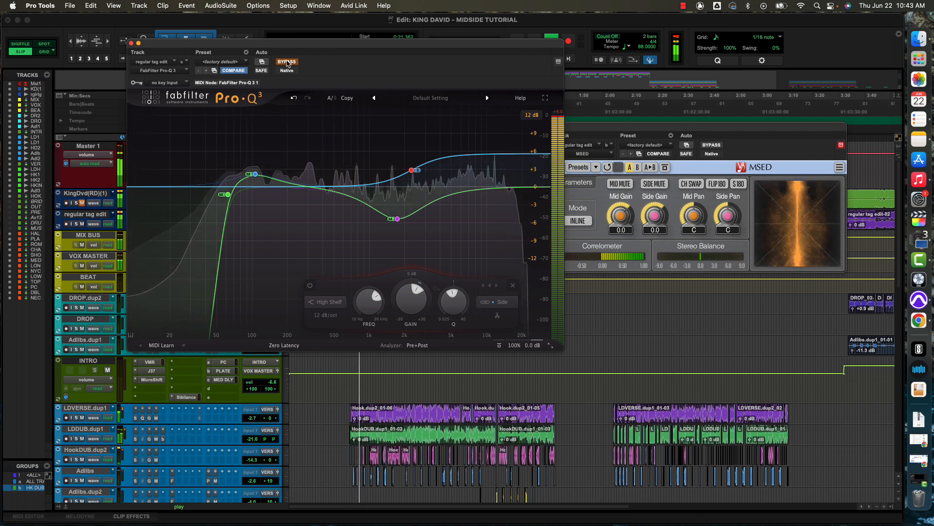
click(287, 62)
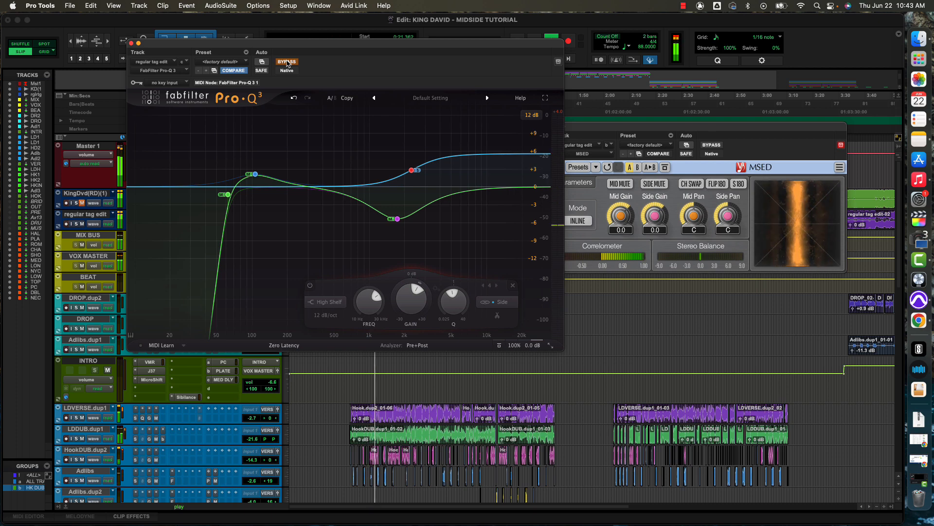
click(287, 62)
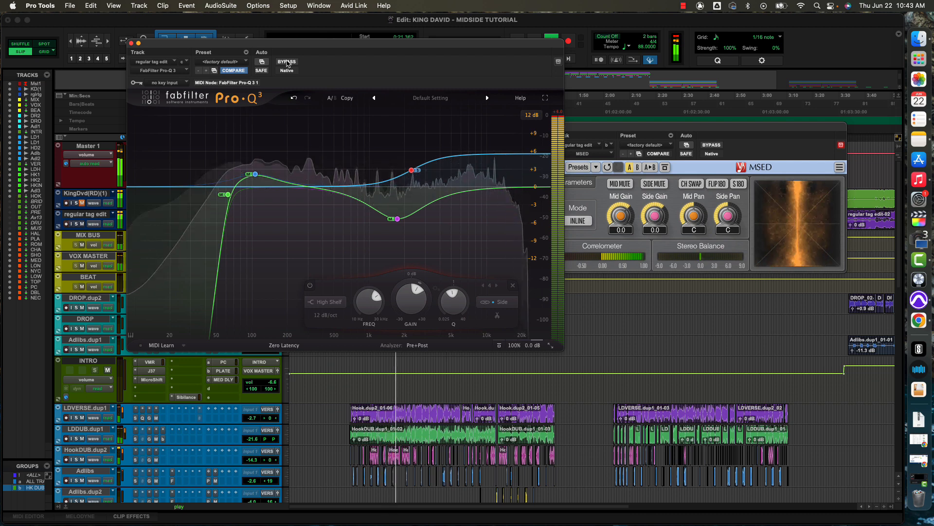
click(286, 62)
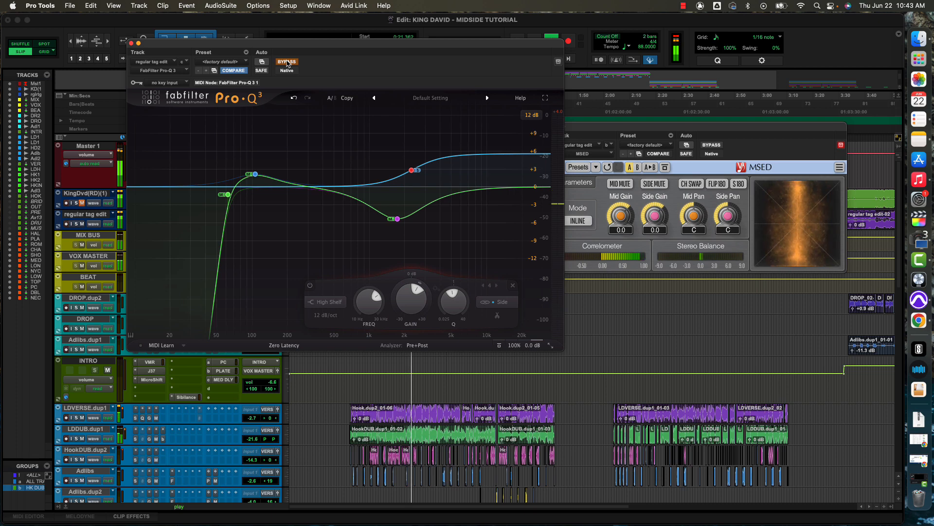
click(287, 61)
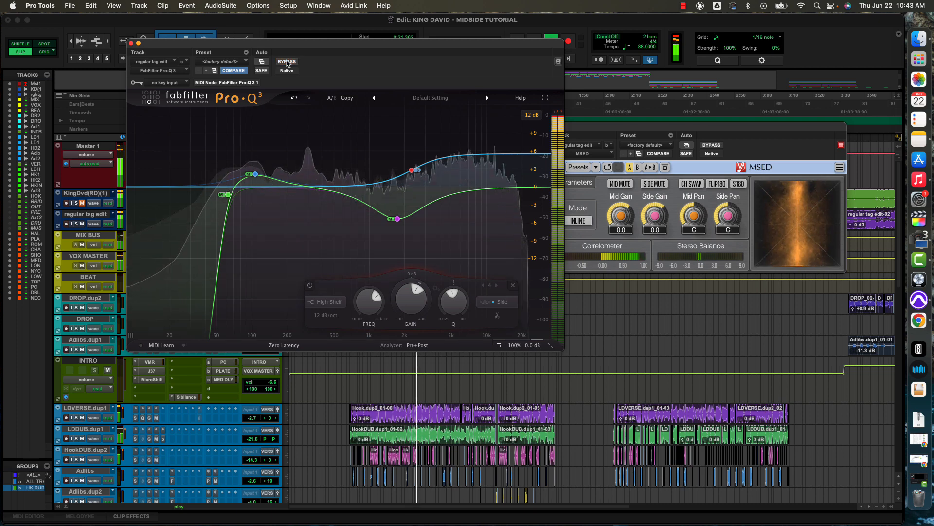
- During playback, raise the side high shelf's boost further while keeping its frequency nearly the same, and stop playback
mouse_move(411, 171)
drag(412, 172, 412, 166)
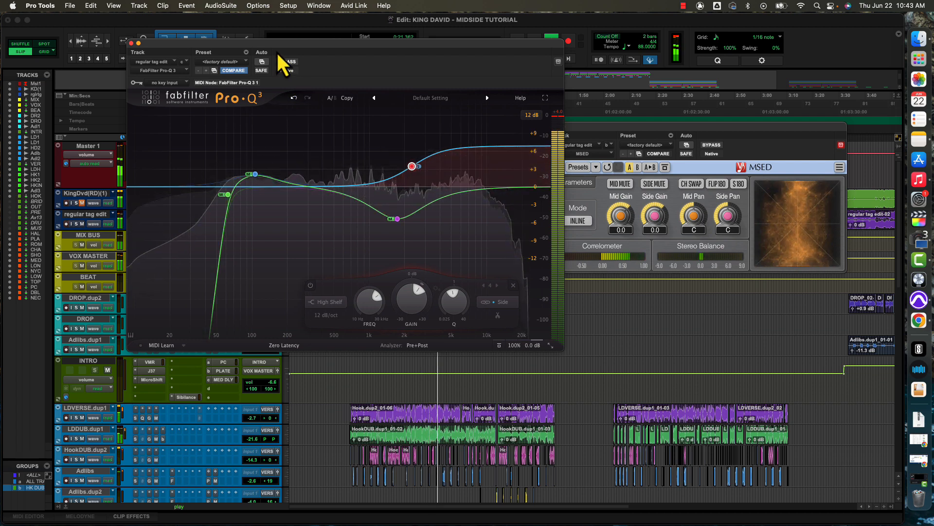
key(space)
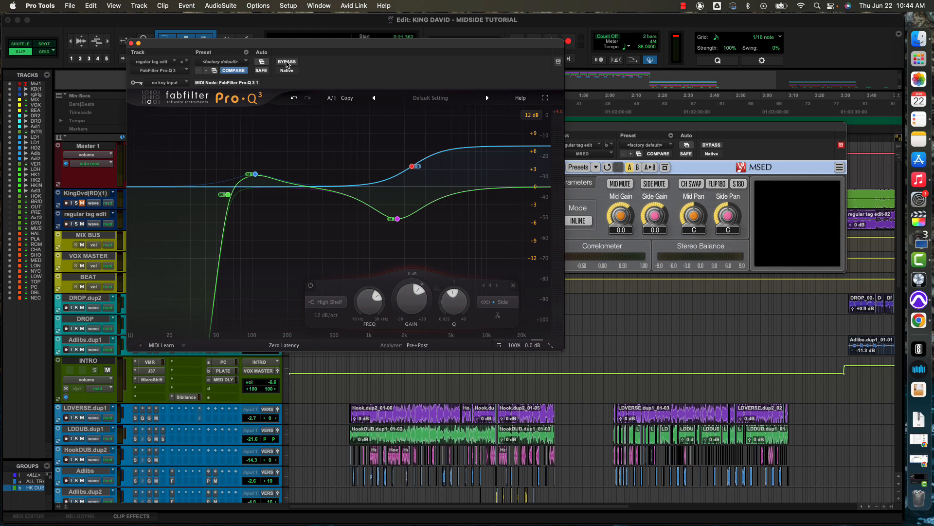
- Move the Pro-Q 3 window clear of the track inserts and bypass the EQ insert on the regular tag edit track
drag(288, 45, 525, 61)
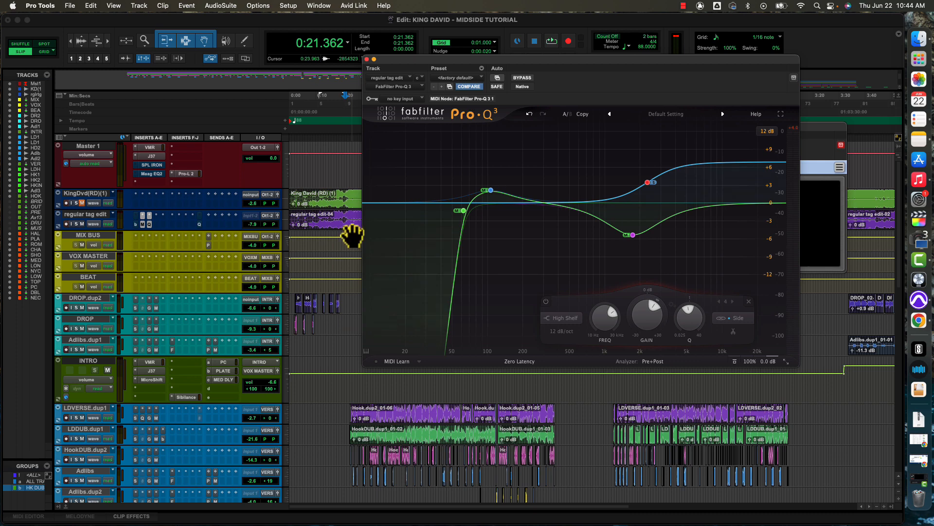
super+click(150, 225)
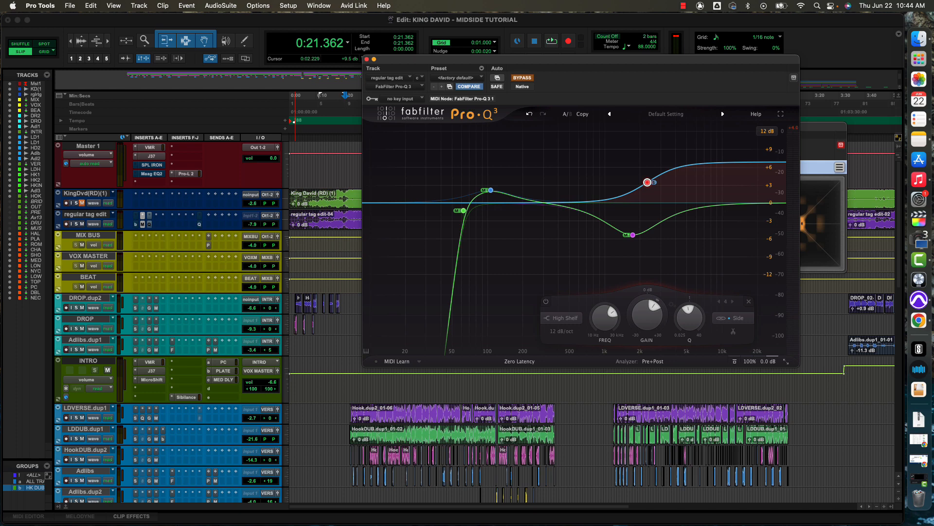
- Copy the regular tag edit track's Pro-Q 3 insert to Master 1's last A-E slot, activate it and leave only its window open
drag(147, 183, 147, 183)
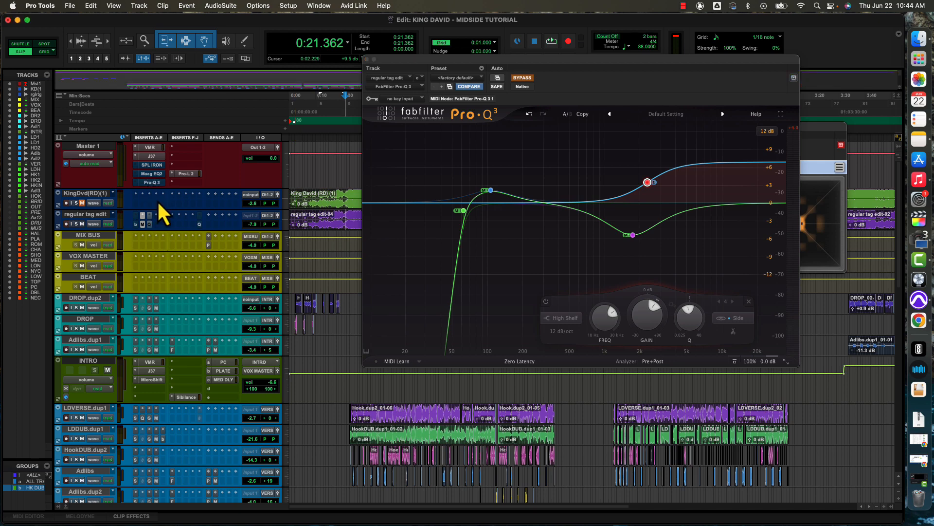
click(152, 182)
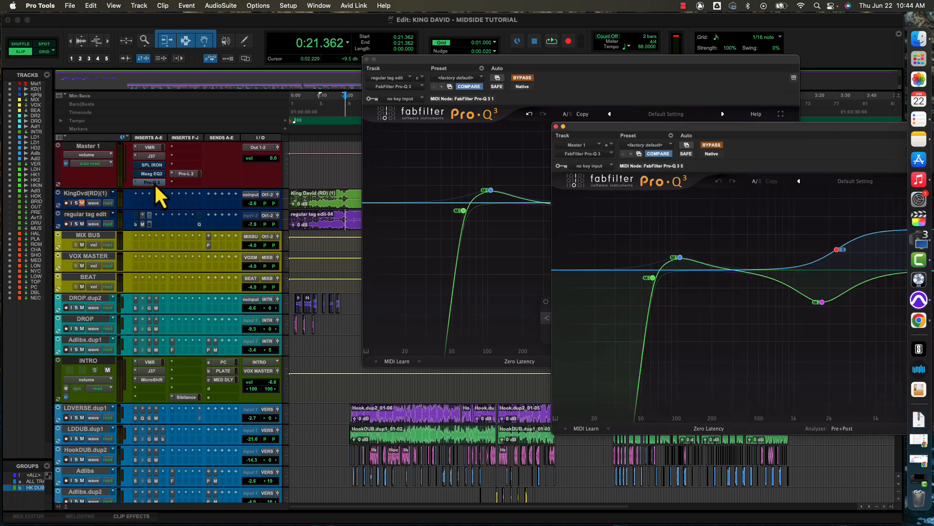
super+click(154, 183)
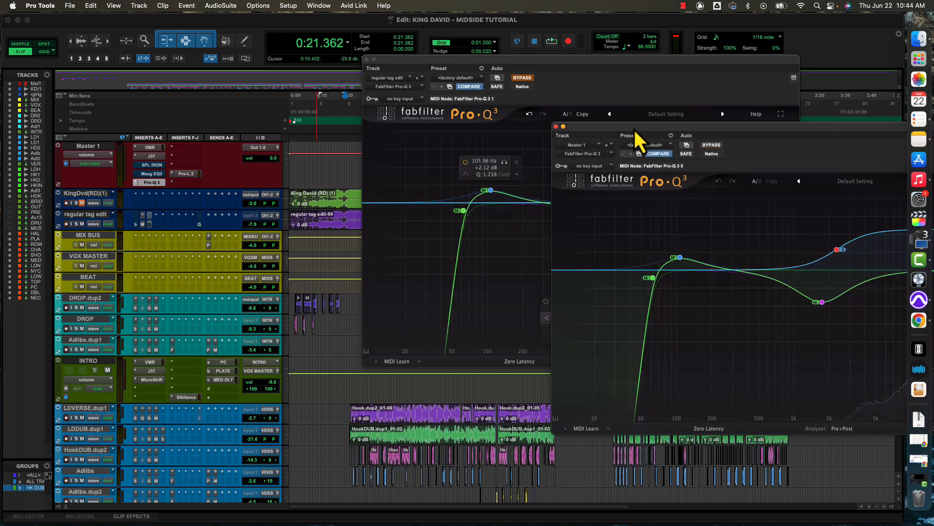
drag(632, 127, 391, 123)
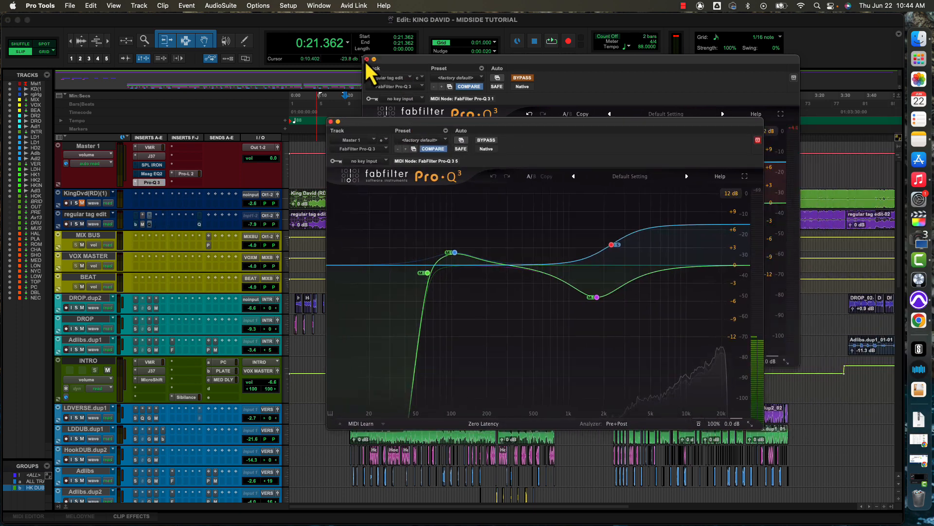
click(368, 59)
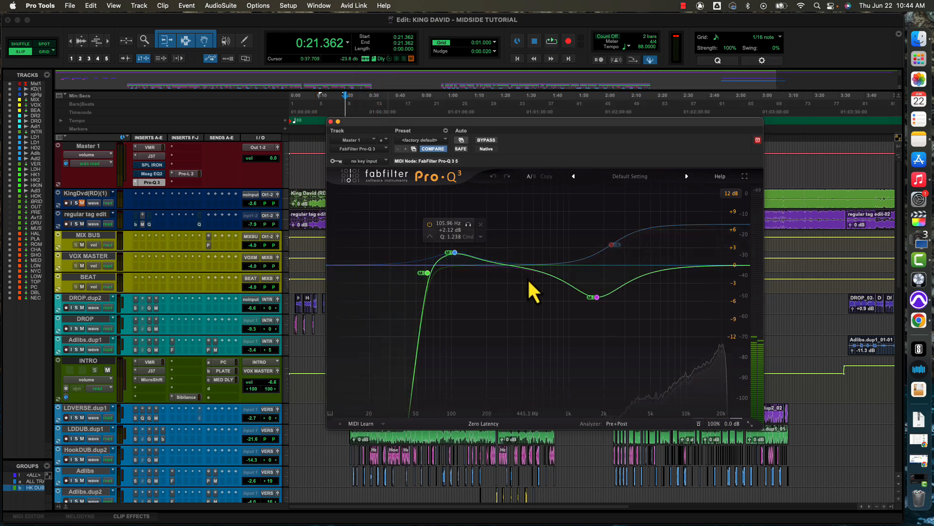
- During playback, reduce the mid bell's cut to about -2.15 dB near 1717 Hz and the side high shelf's boost to about 3 dB
key(space)
drag(597, 299, 595, 279)
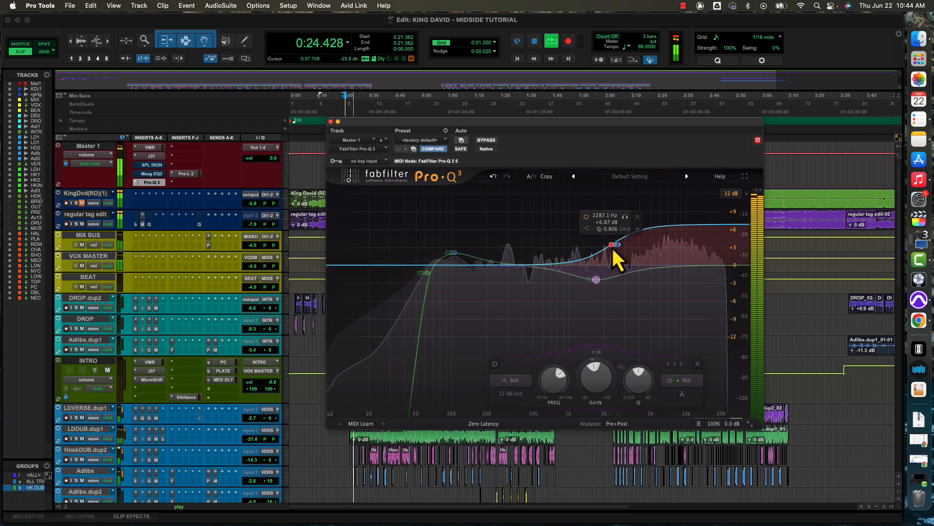
drag(612, 246, 617, 268)
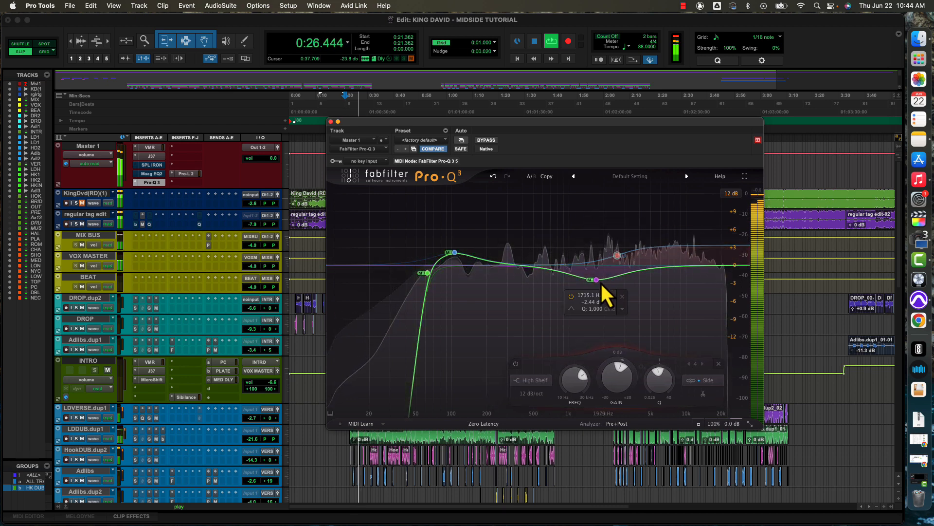
click(596, 279)
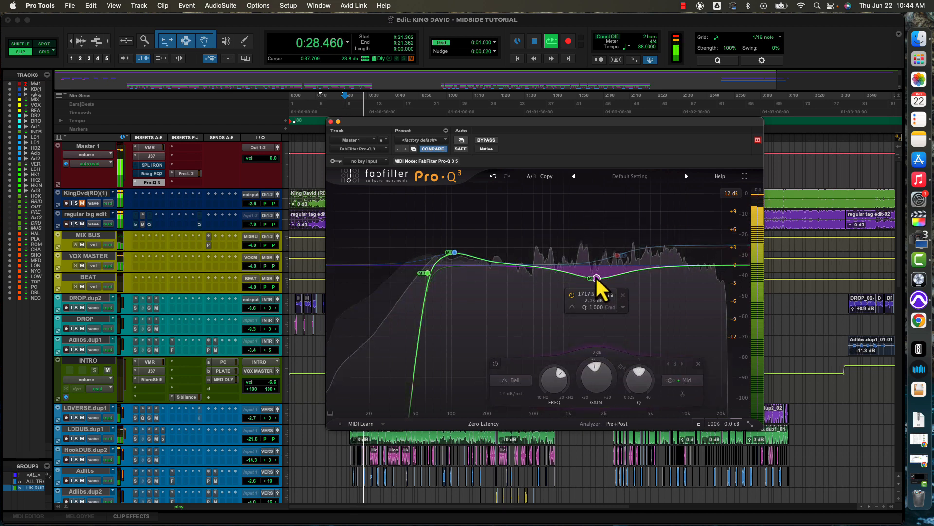
- Raise the mid low cut's frequency to about 68 Hz during playback and stop playback
click(427, 272)
mouse_move(429, 273)
mouse_down()
mouse_move(417, 273)
mouse_move(436, 273)
mouse_up()
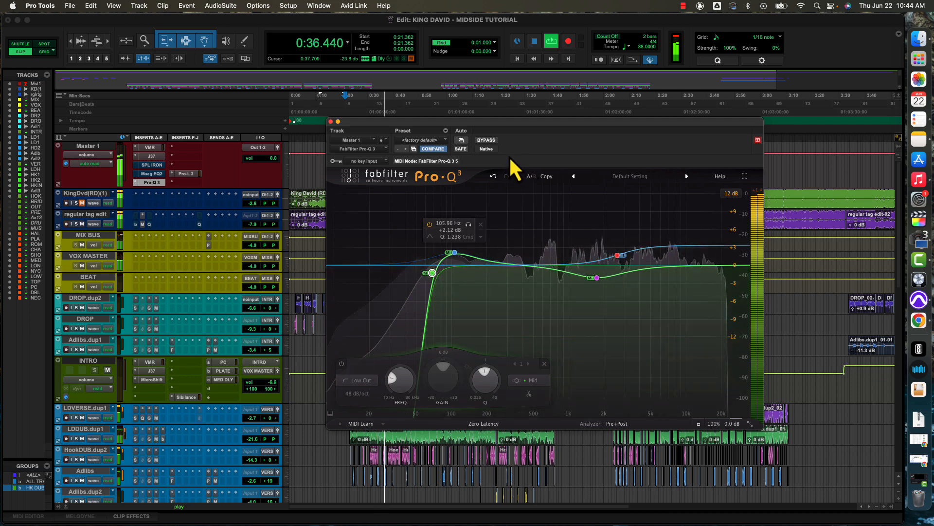
key(space)
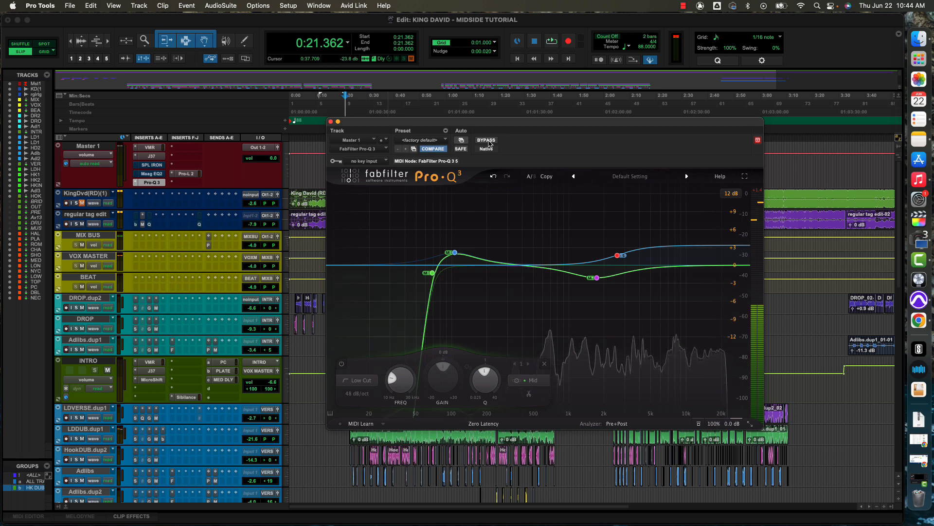
- Play the mix and compare the Master 1 Pro-Q 3 bypassed and active, ending with it active
key(space)
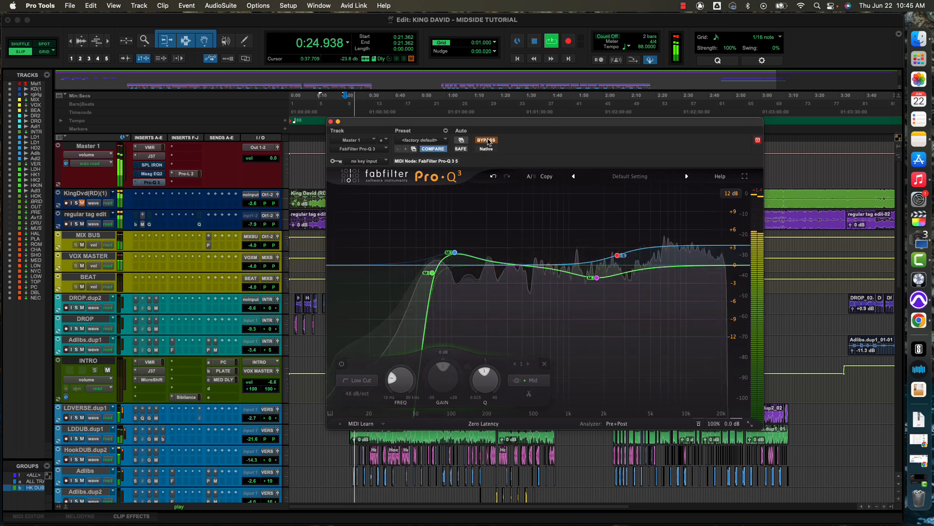
click(487, 140)
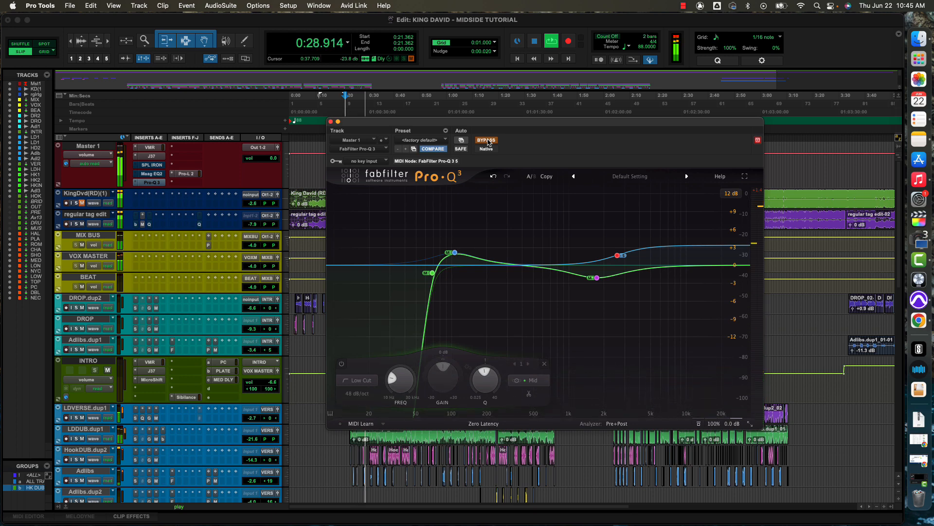
click(487, 140)
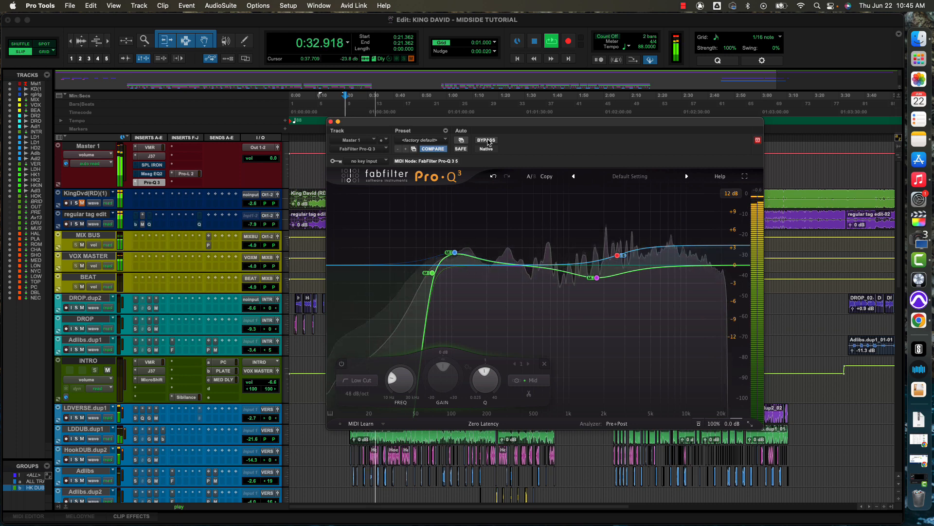
- Deepen the mid bell's cut to about -2.85 dB near 1751 Hz and lower the mid low cut's frequency slightly, comparing against bypass during playback
mouse_move(606, 284)
drag(596, 279, 595, 283)
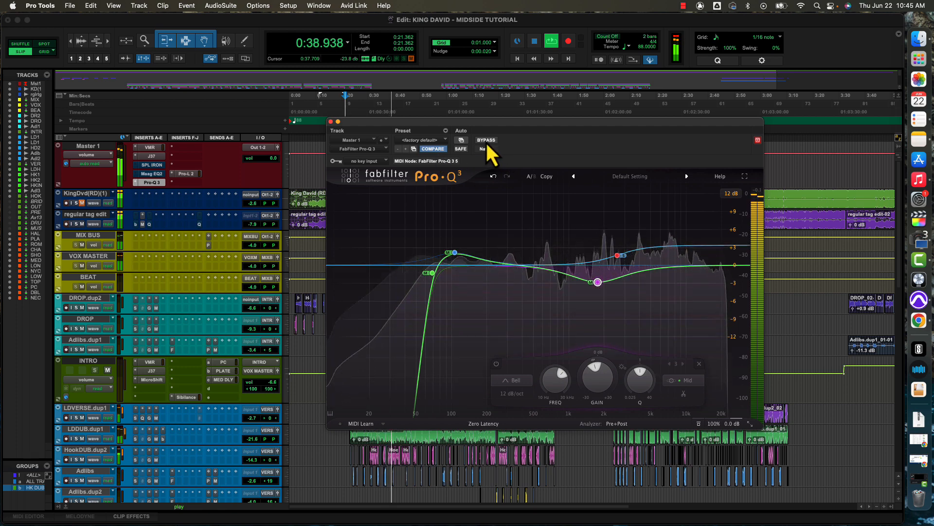
click(486, 141)
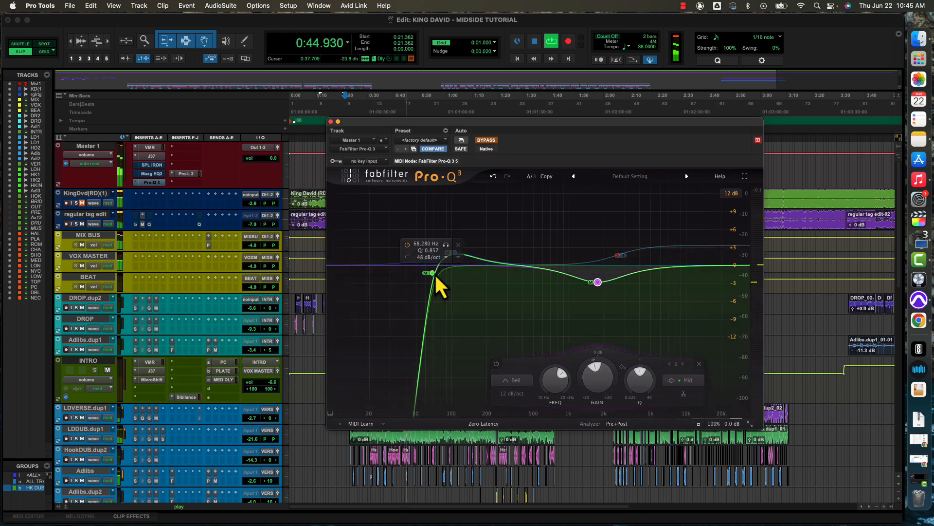
drag(434, 273, 428, 272)
click(486, 140)
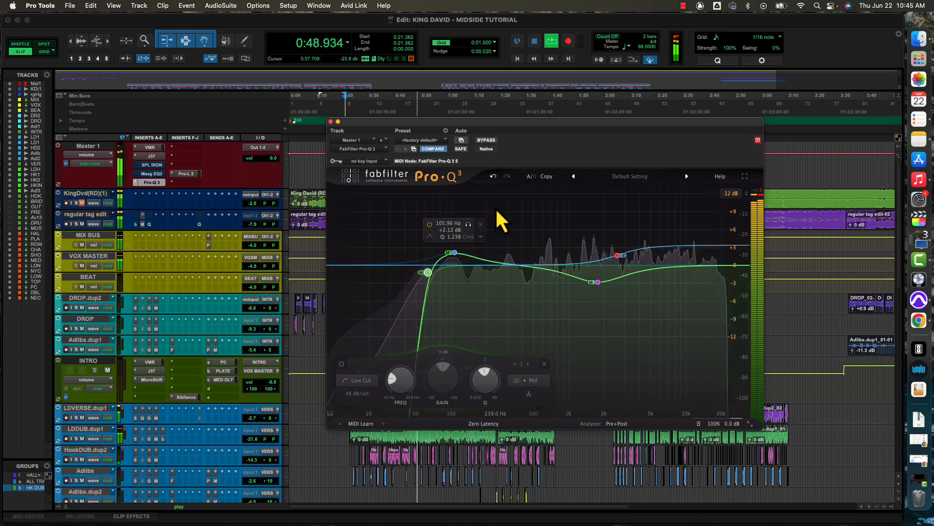
key(space)
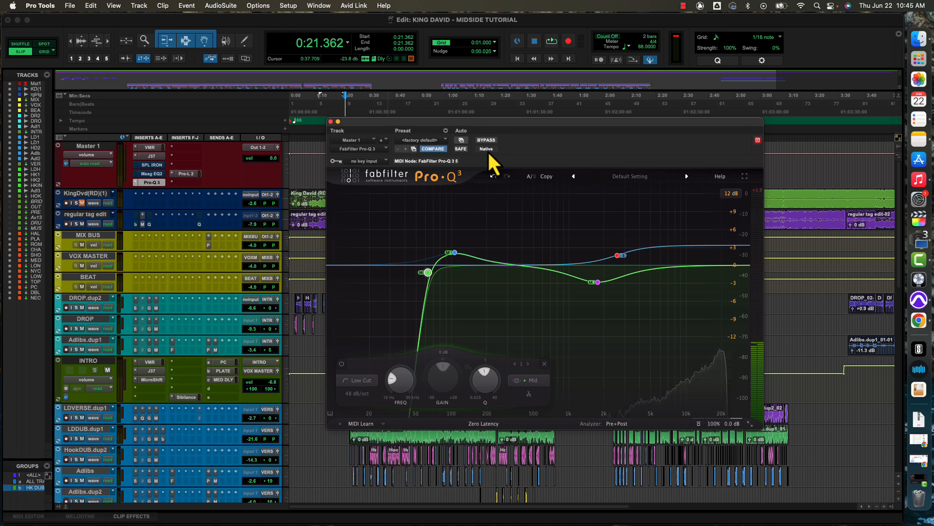
- Replay the section and compare the revised master EQ with its bypassed sound, ending with the EQ active
key(space)
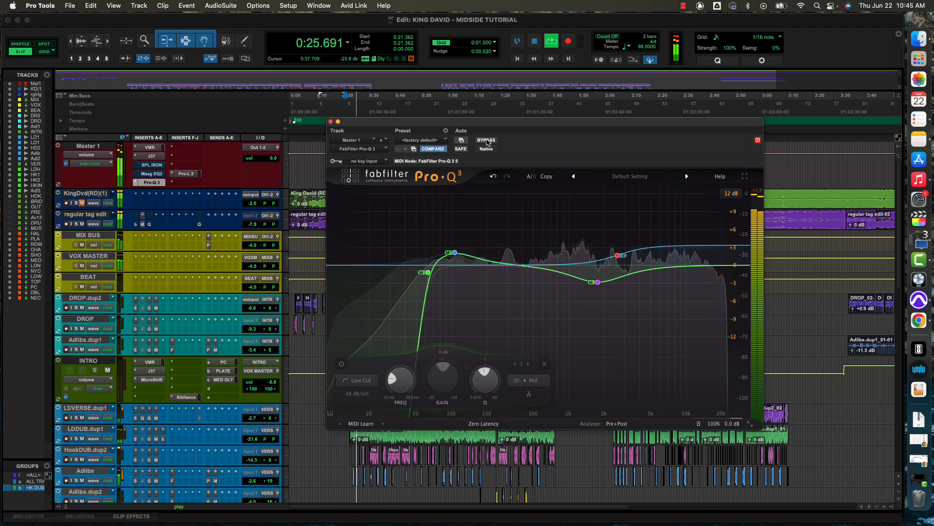
click(486, 140)
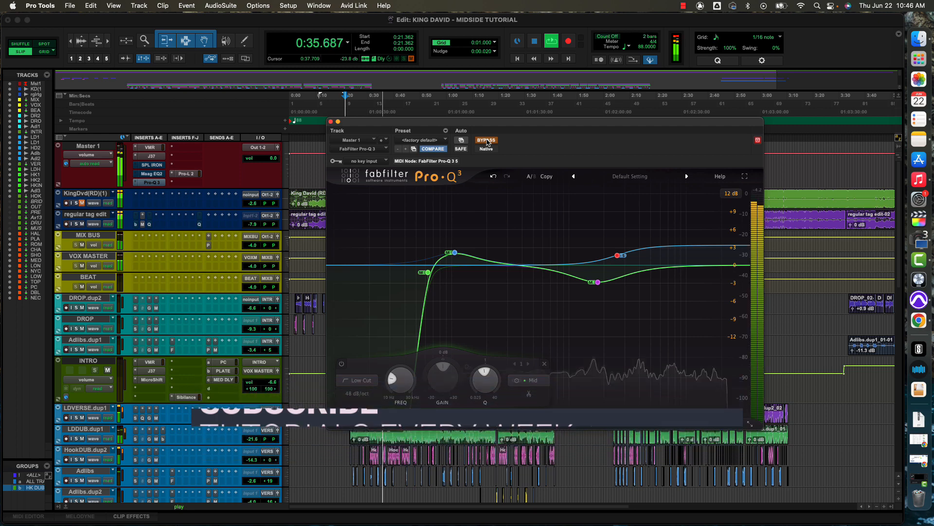
click(487, 140)
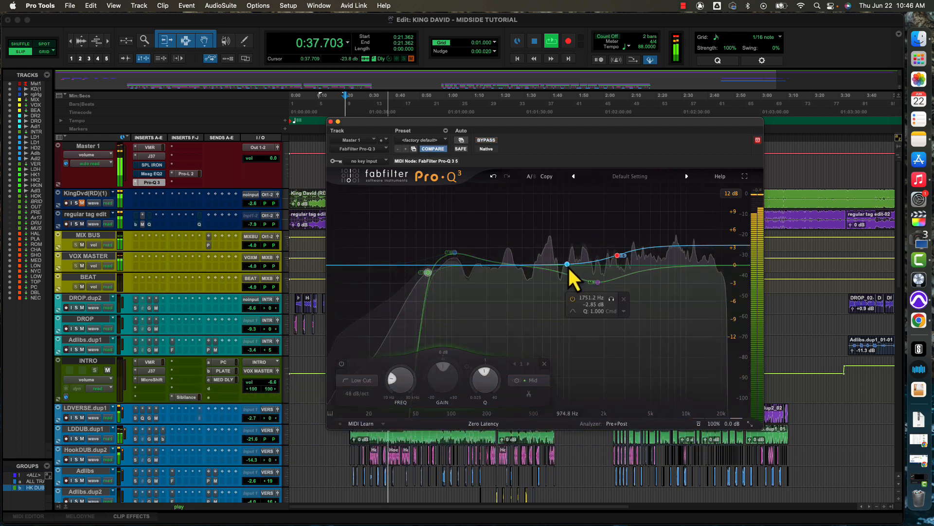
- Lower the side high shelf's boost slightly at a slightly higher frequency, compare the EQ bypassed and active, and stop playback
drag(618, 256, 626, 258)
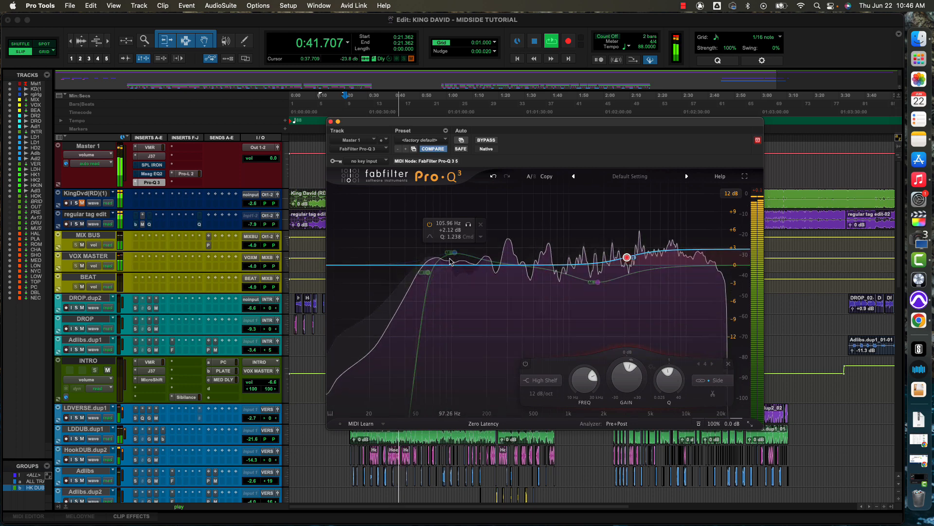
drag(449, 259, 451, 258)
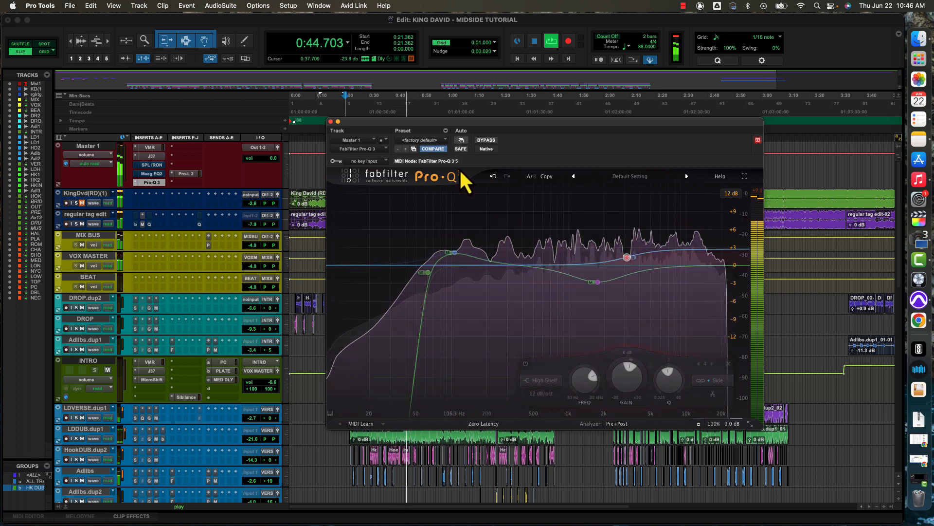
click(486, 141)
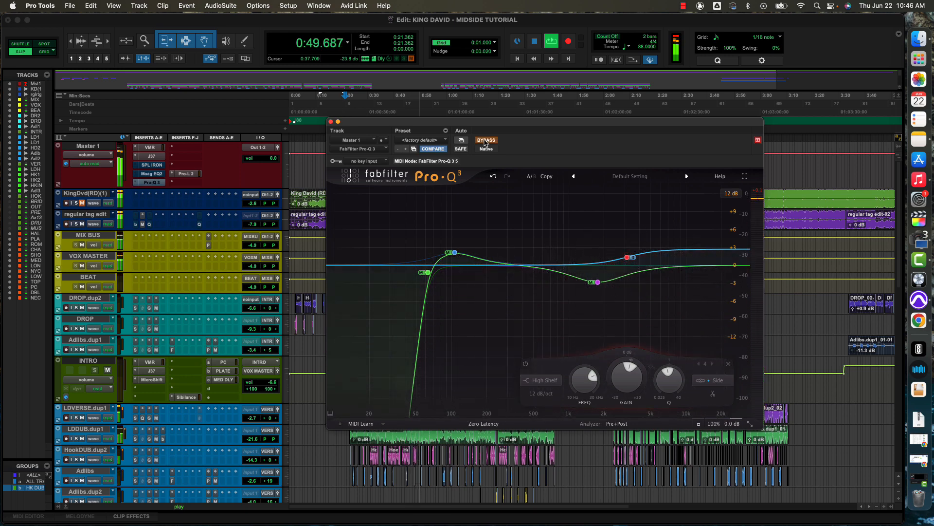
click(485, 141)
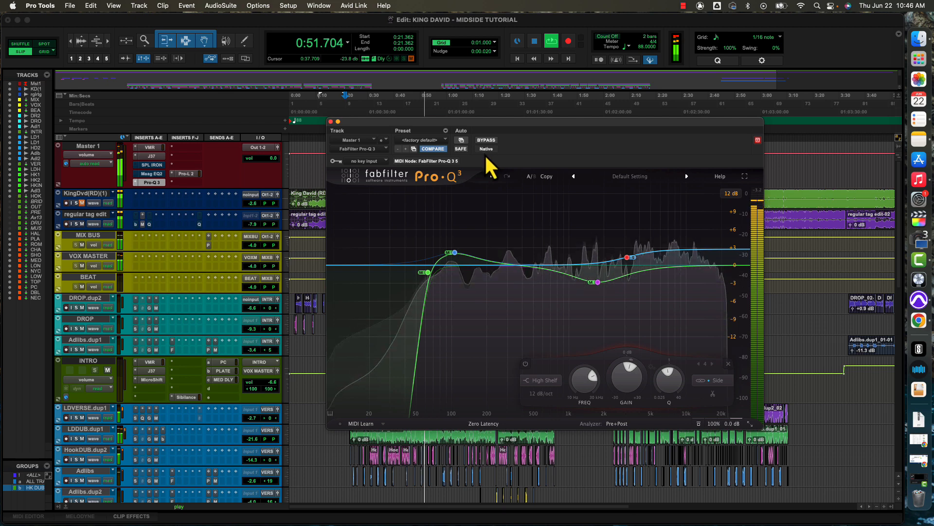
key(space)
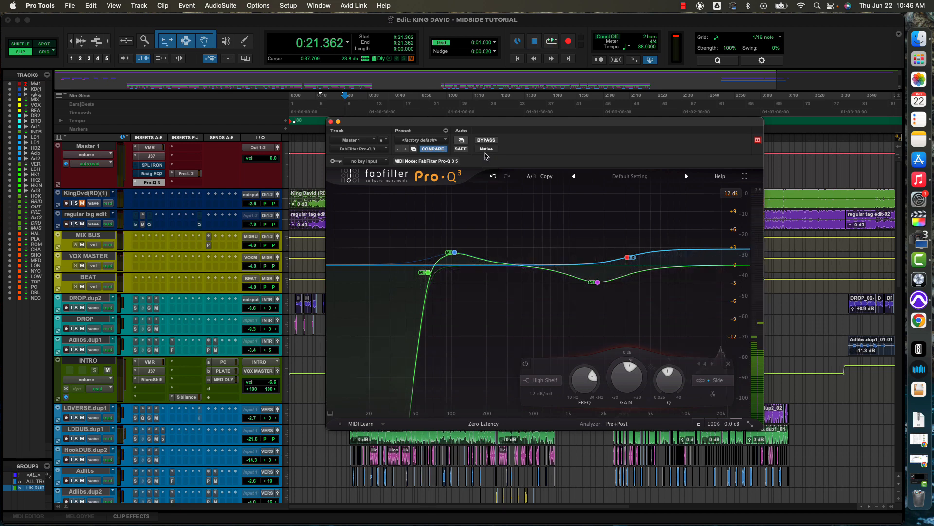